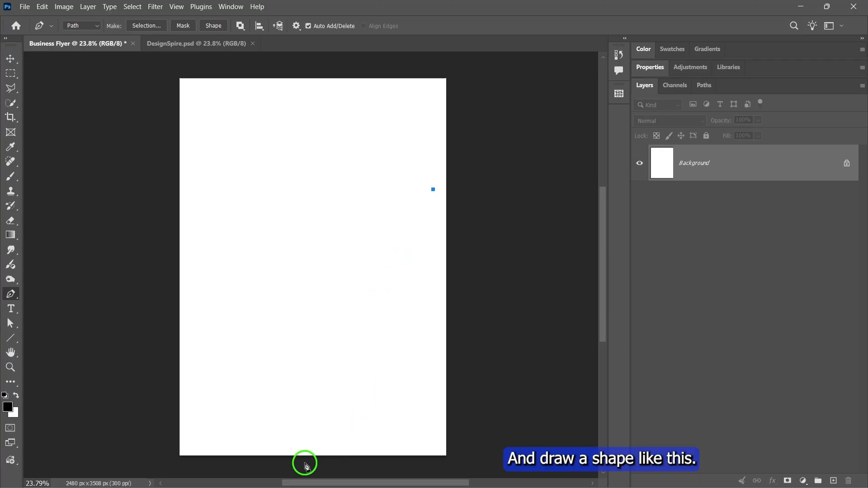
- Draw a closed, slanted four-point path about 1200 × 2510 px in the page's lower right with the Pen tool and convert it to a shape
left_click(305, 462)
left_click(382, 463)
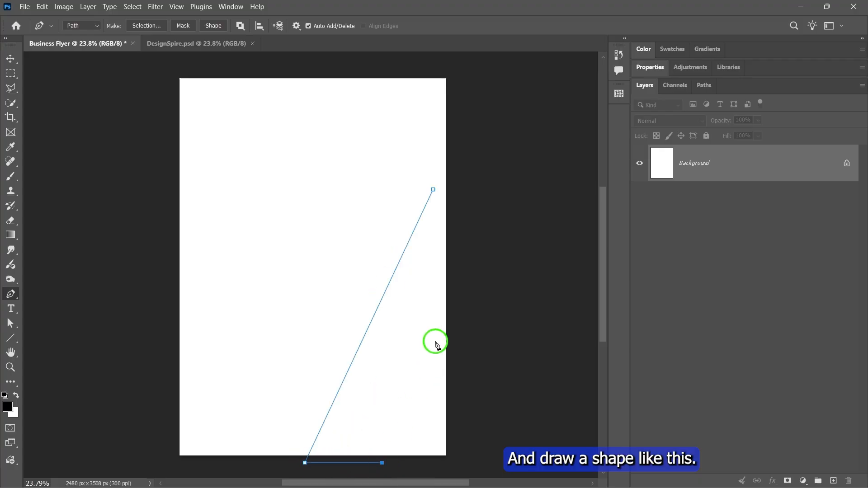
left_click(435, 191)
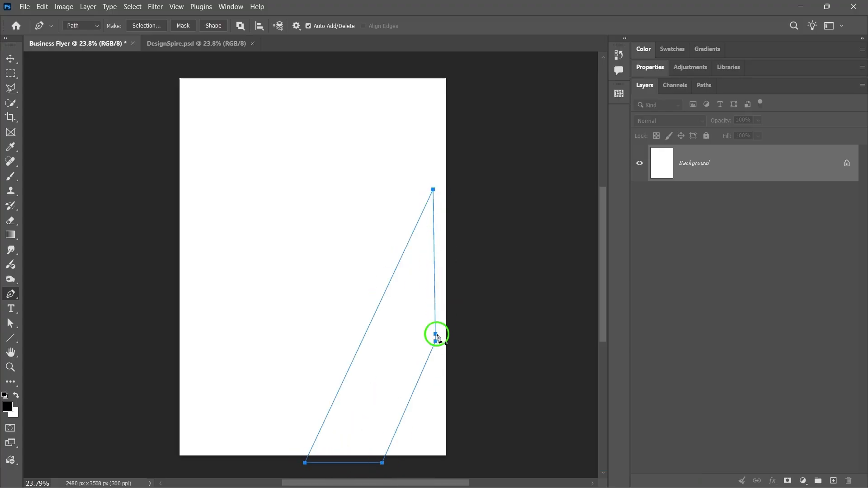
left_click_drag(435, 342, 434, 346)
key("p")
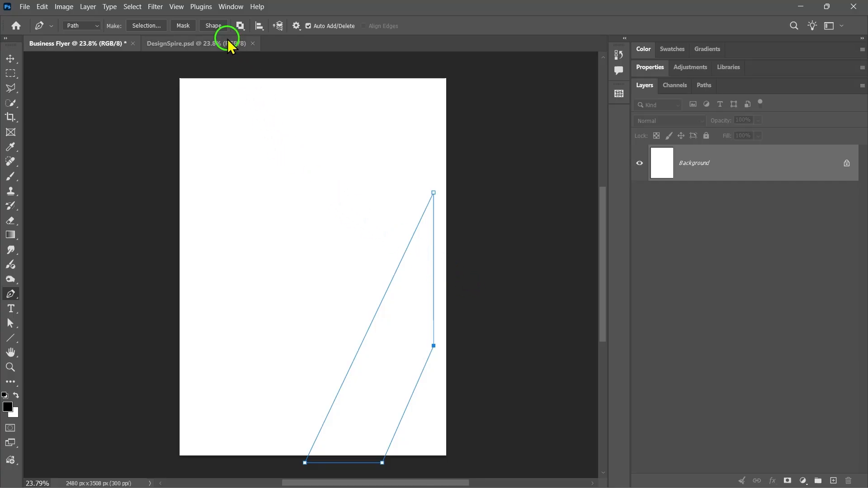
left_click(208, 25)
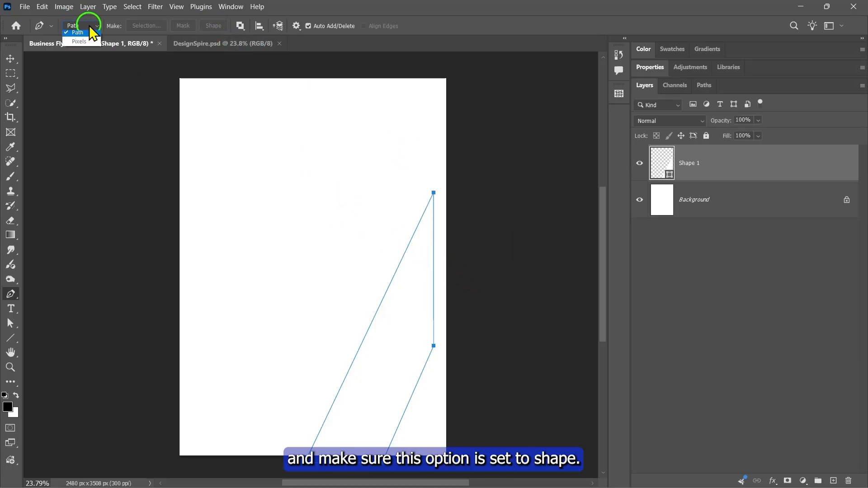
- With the Pen tool in Shape mode, give the shape a linear gradient fill and set its starting colour to 2f9391
left_click(79, 35)
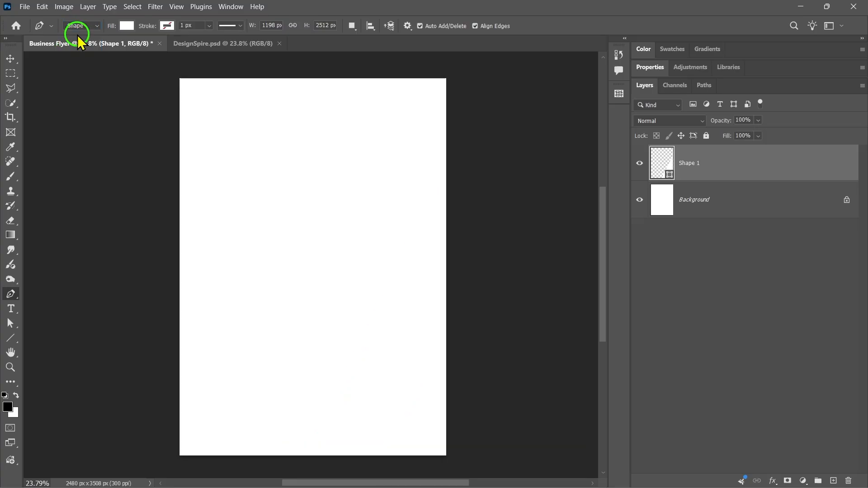
left_click(127, 26)
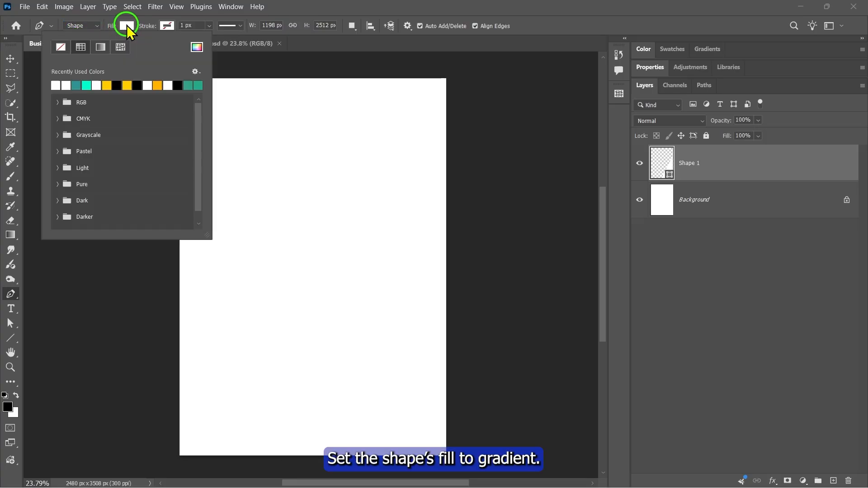
left_click(101, 47)
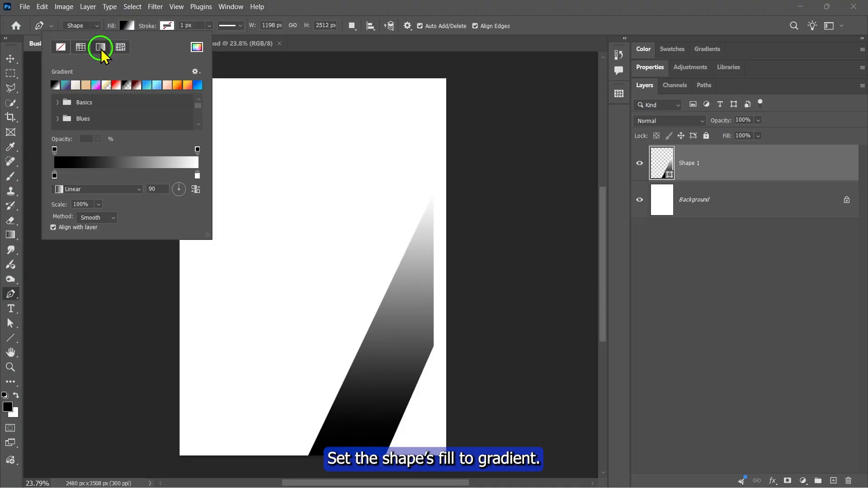
double_click(55, 176)
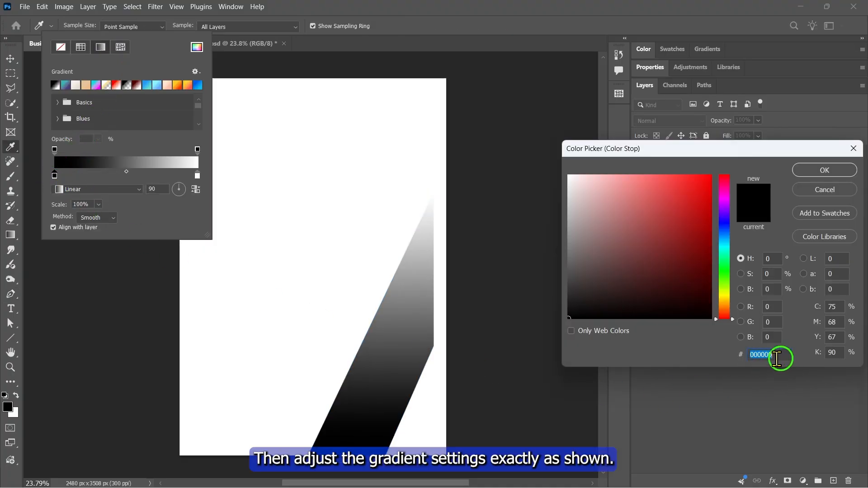
type("2f9391")
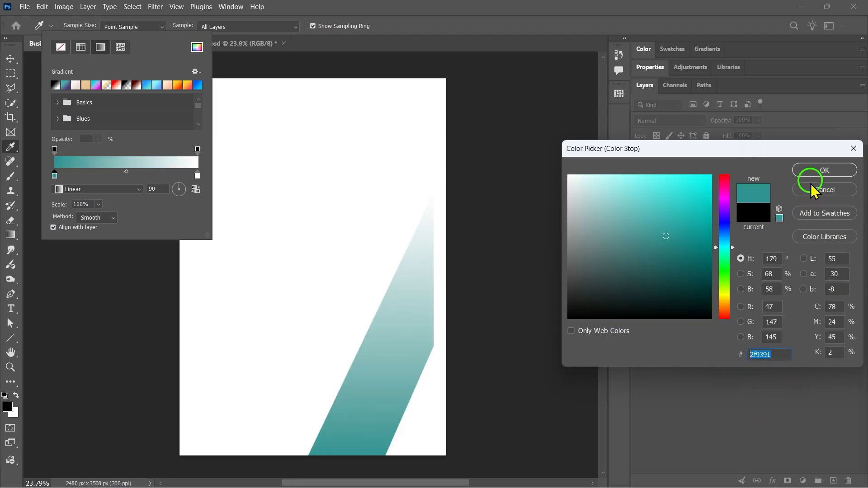
left_click(827, 169)
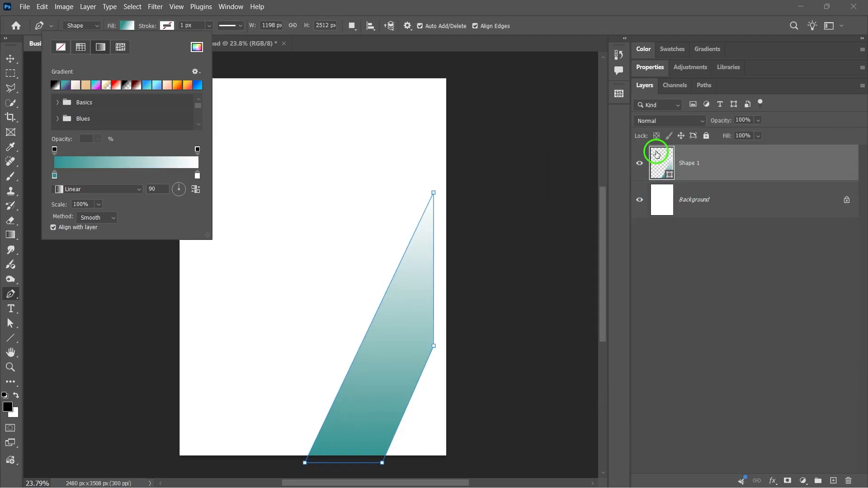
- Set the end colour of the shape's gradient fill to 00ffcc
double_click(197, 176)
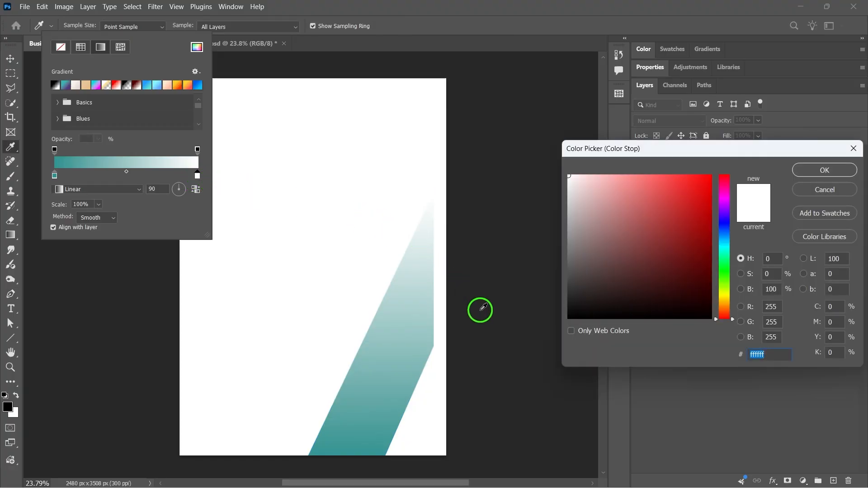
type("00ffcc")
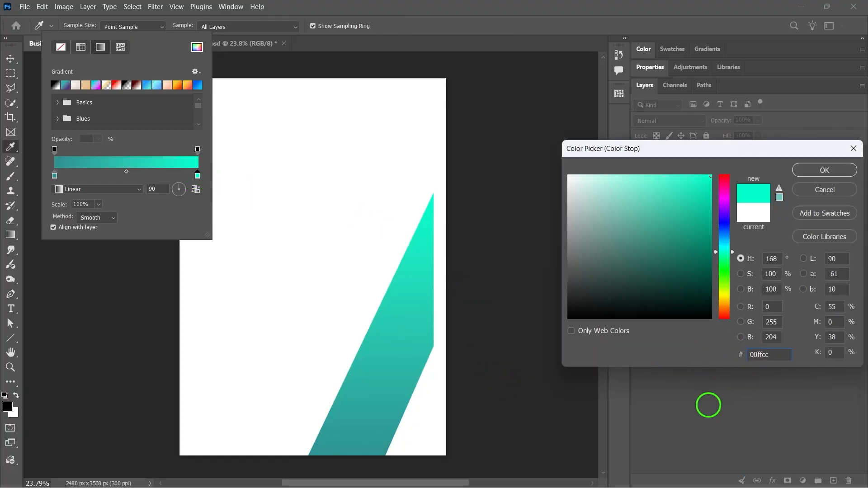
left_click(825, 170)
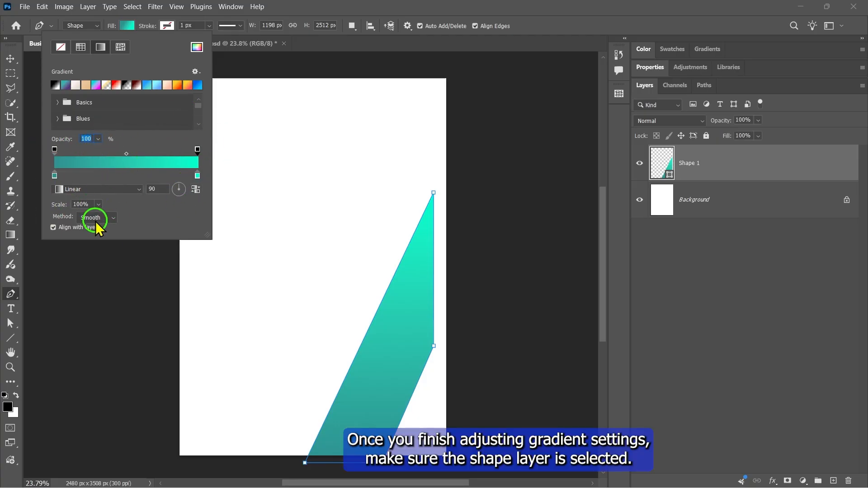
left_click(126, 26)
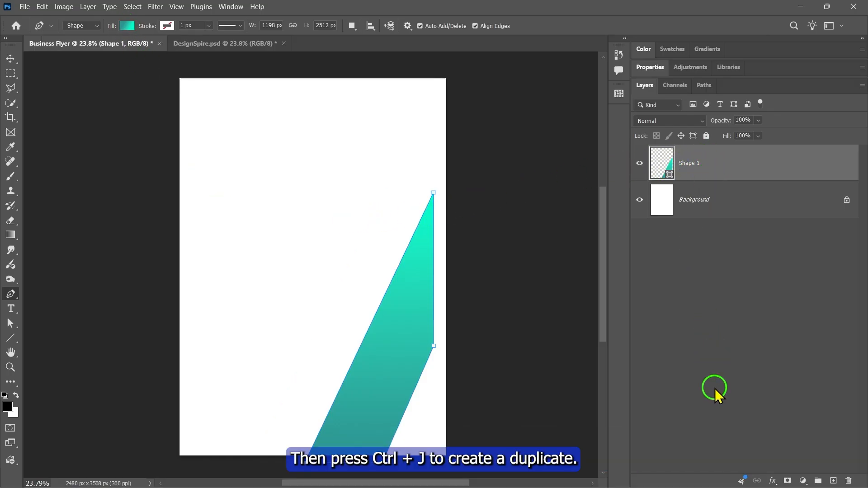
- Duplicate the Shape 1 layer and place the copy beneath the original
key("ctrl+j")
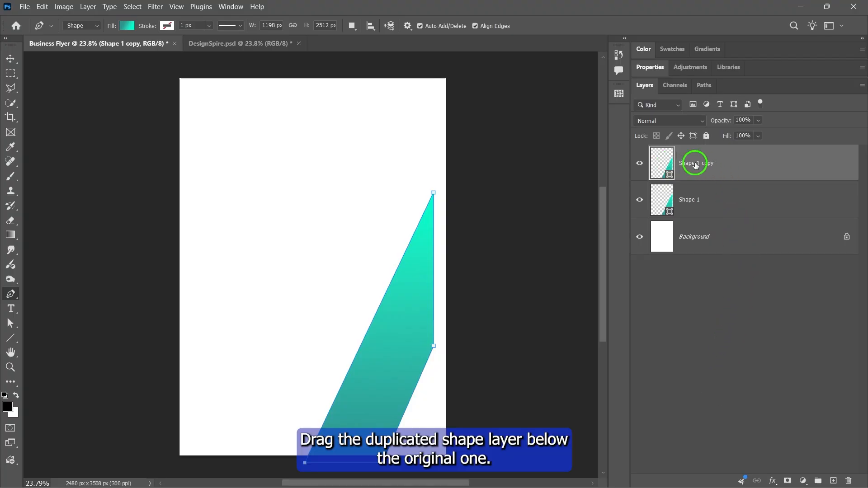
left_click_drag(696, 163, 726, 201)
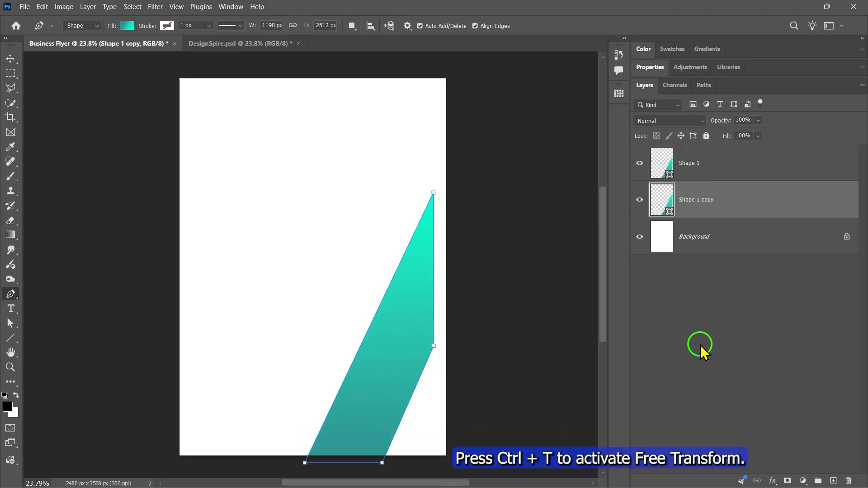
- Flip the duplicated shape vertically and move it up to the page's upper edge so it overlaps the original as a folded ribbon
key("ctrl+t")
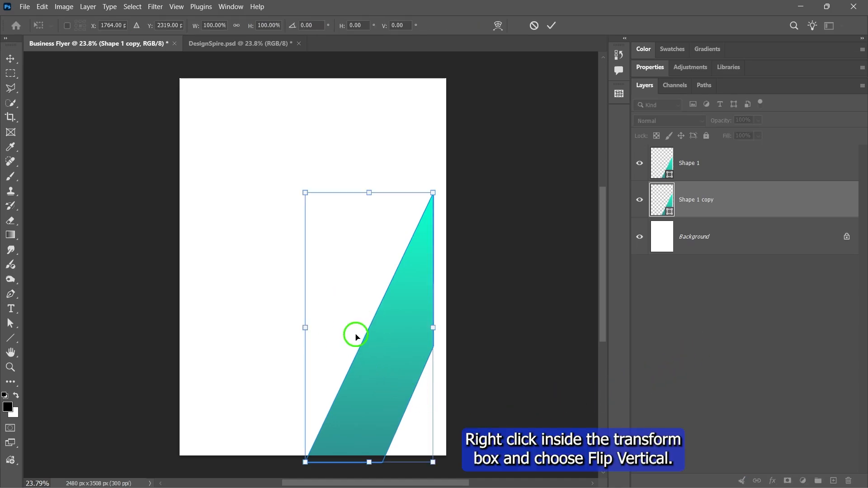
right_click(368, 259)
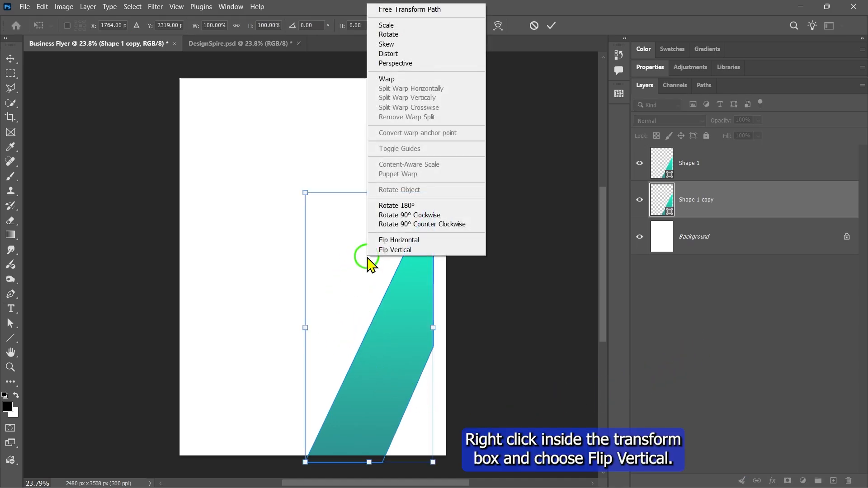
left_click(402, 249)
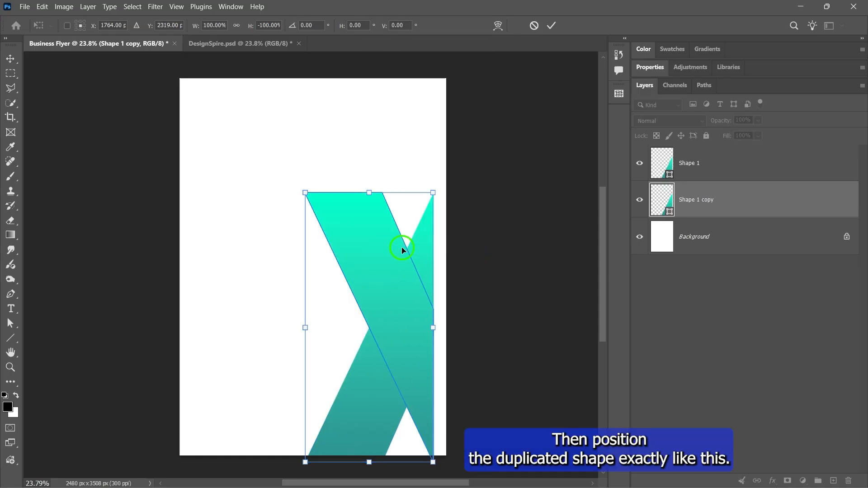
left_click_drag(405, 278, 425, 193)
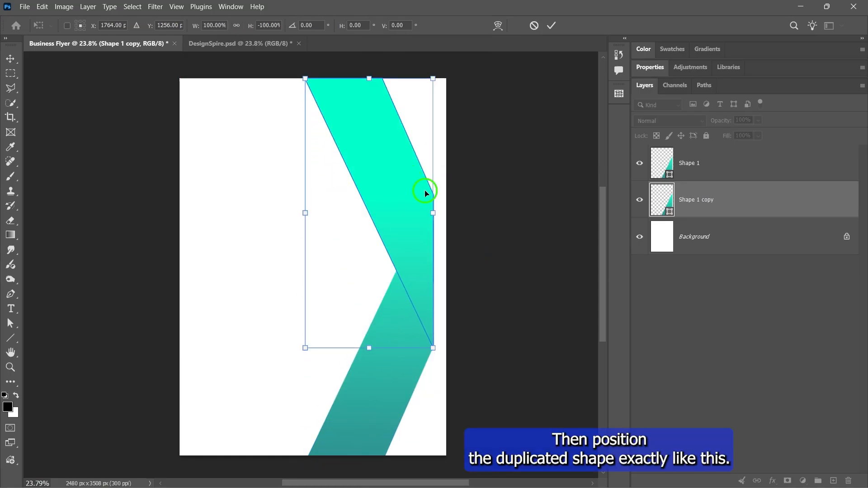
key("Return")
- Set the starting colour of the duplicated shape's gradient fill to 164544
key("ctrl+0")
key("p")
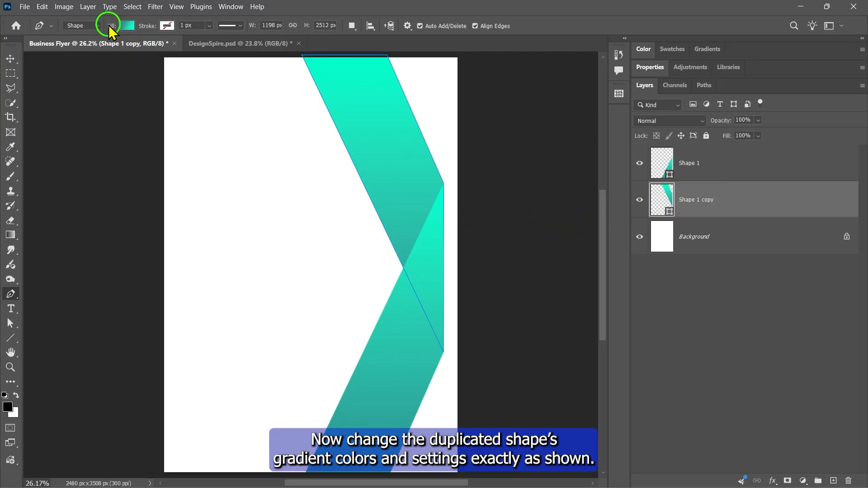
left_click(126, 26)
left_click(55, 175)
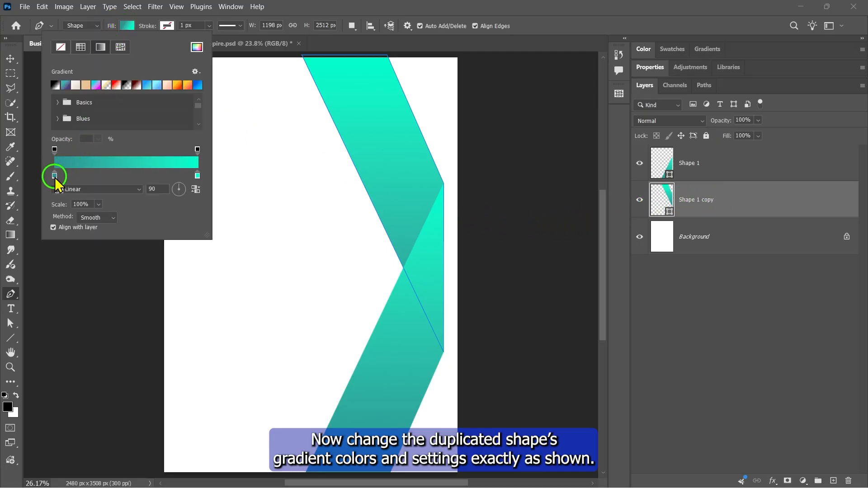
double_click(55, 175)
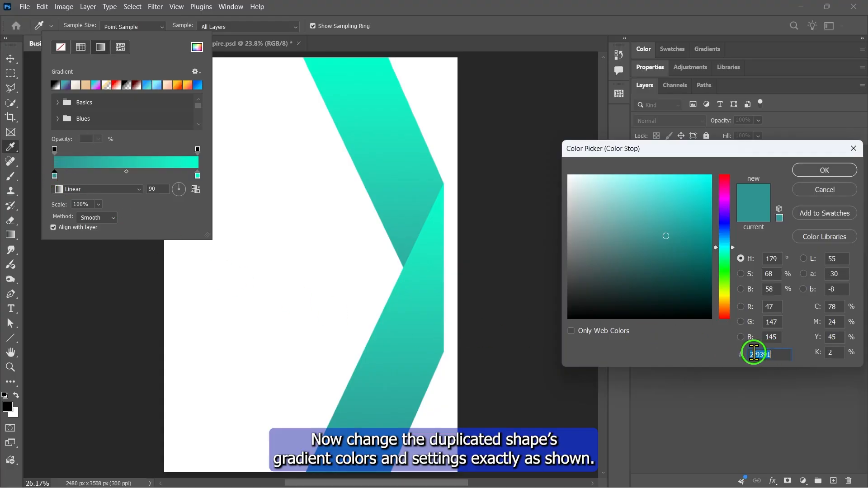
type("164544")
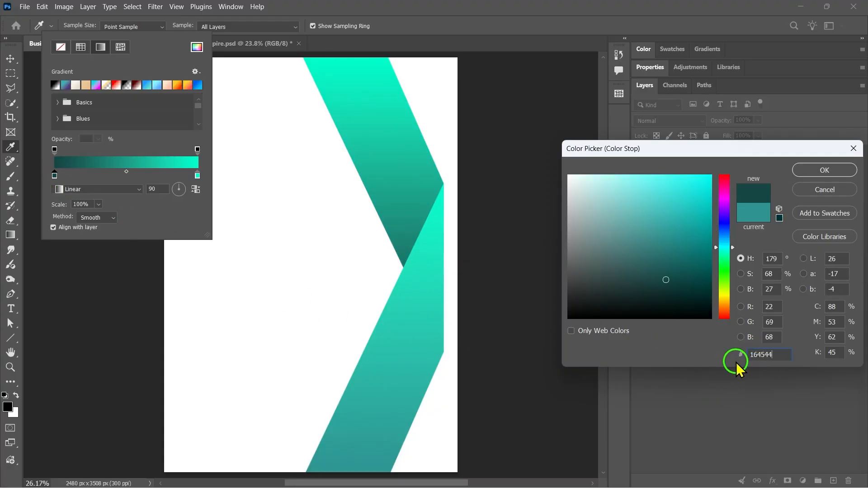
left_click(823, 171)
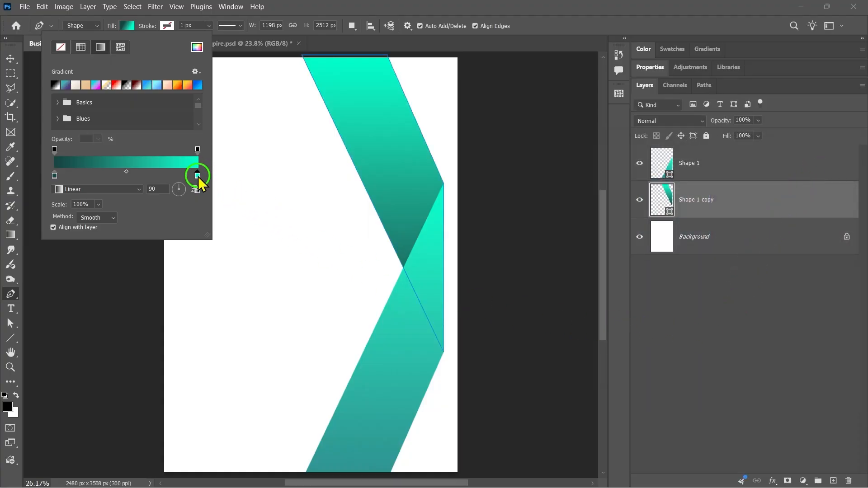
- Set the end colour of the duplicated shape's gradient fill to 2bd1cb
double_click(198, 177)
type("2")
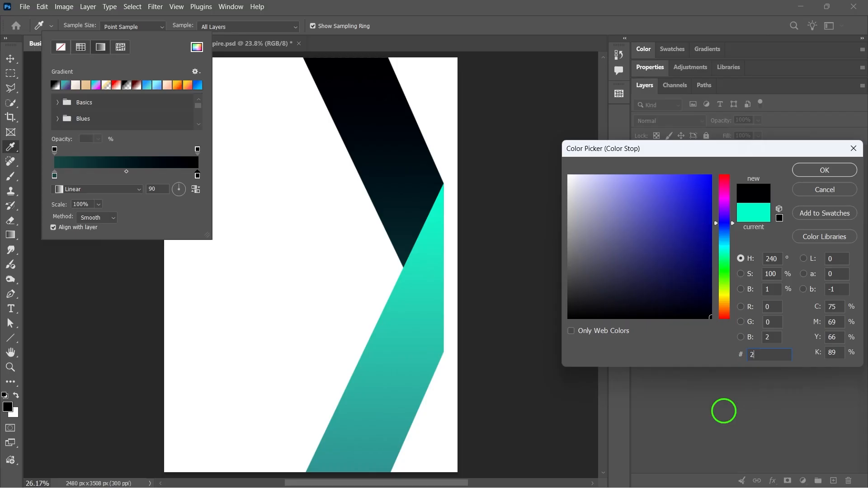
type("bd1cb")
double_click(758, 354)
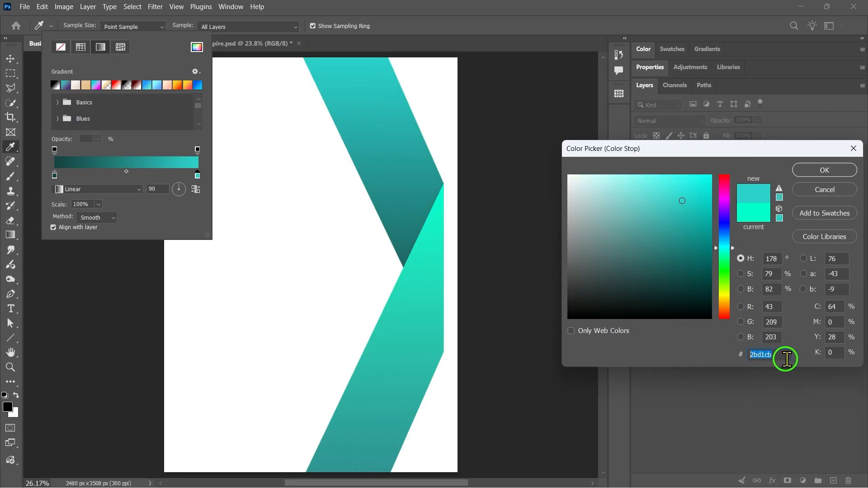
left_click(823, 169)
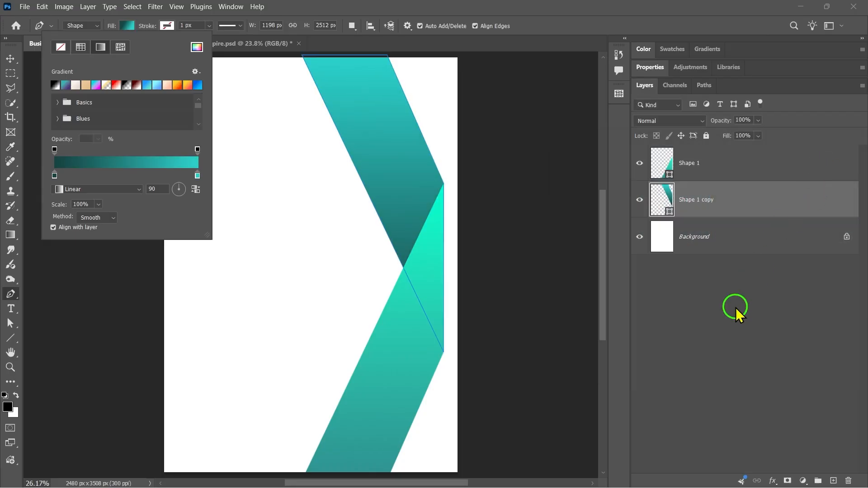
key("v")
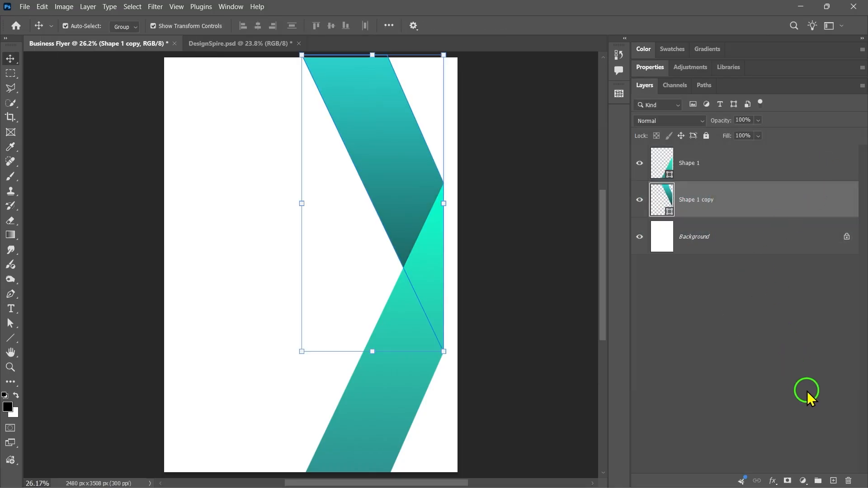
- Create a new layer above Shape 1 copy and clip it to that shape with a clipping mask
left_click(833, 480)
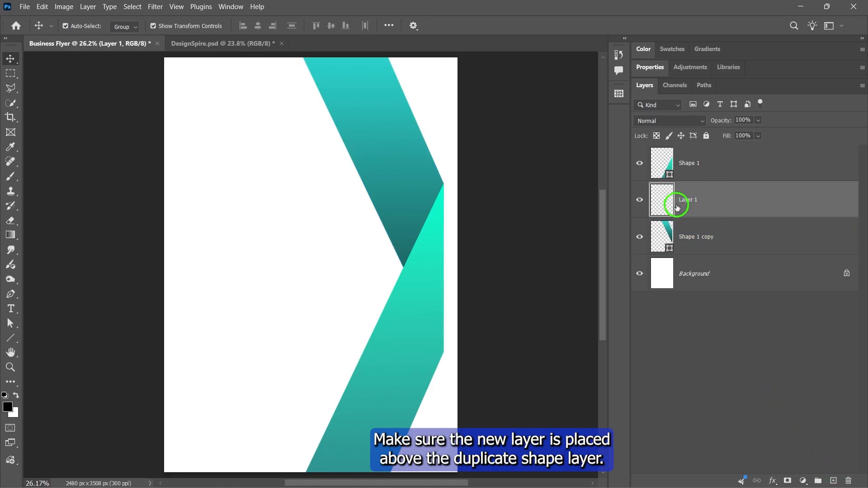
right_click(728, 203)
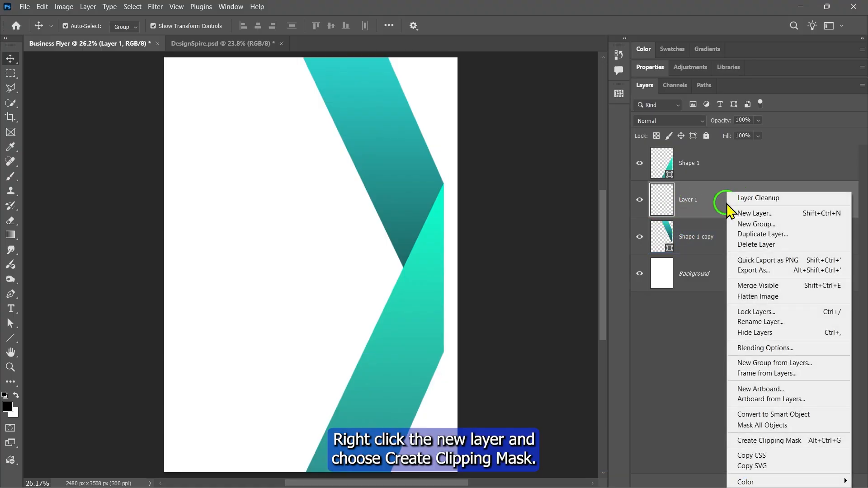
left_click(777, 441)
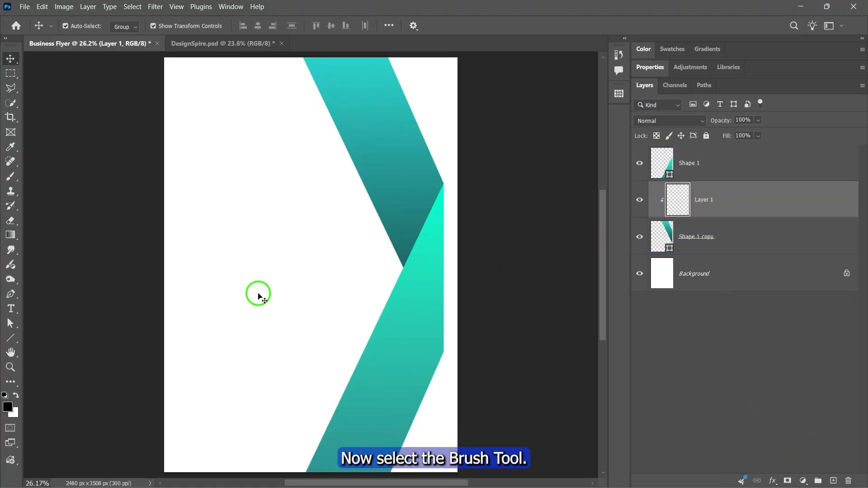
- Choose the Soft Round brush from the General Brushes for painting with the Brush tool
left_click(10, 177)
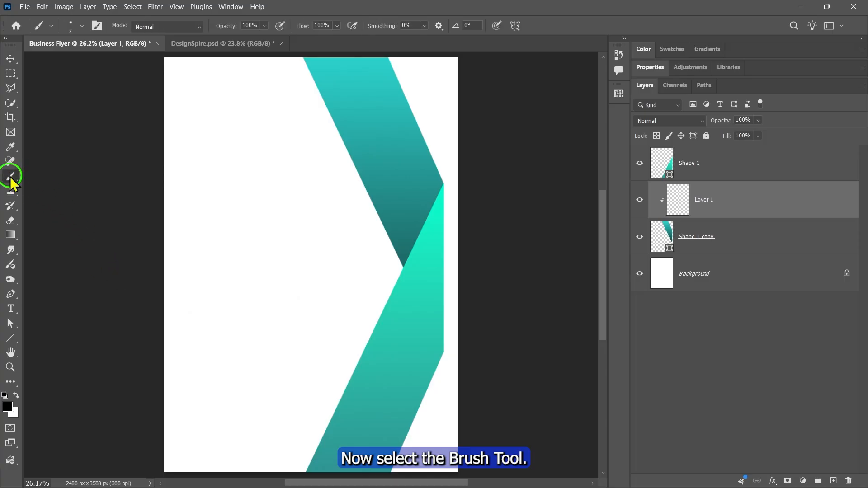
key("bracketright")
key("bracketright")
key("bracketright")
key("bracketright")
key("bracketright")
key("bracketright")
key("bracketright")
key("bracketright")
key("bracketright")
key("bracketright")
key("bracketright")
key("bracketright")
key("bracketright")
key("bracketright")
key("bracketright")
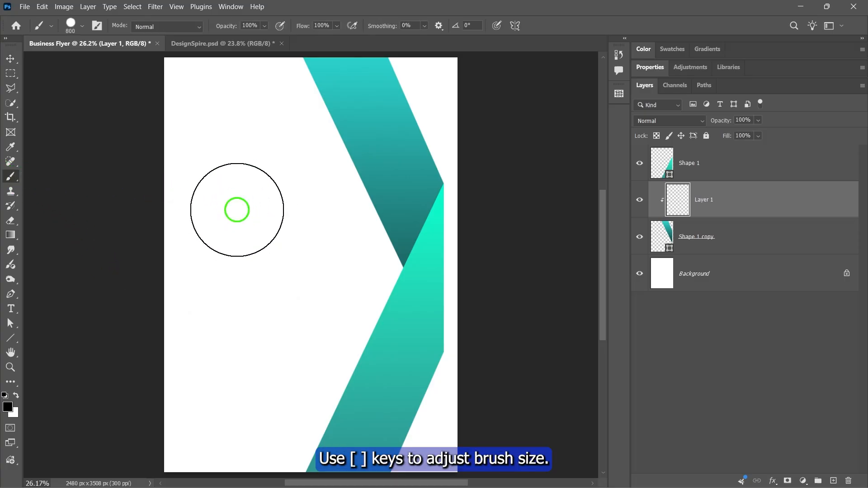
key("bracketleft")
key("bracketleft")
key("bracketleft")
left_click(80, 30)
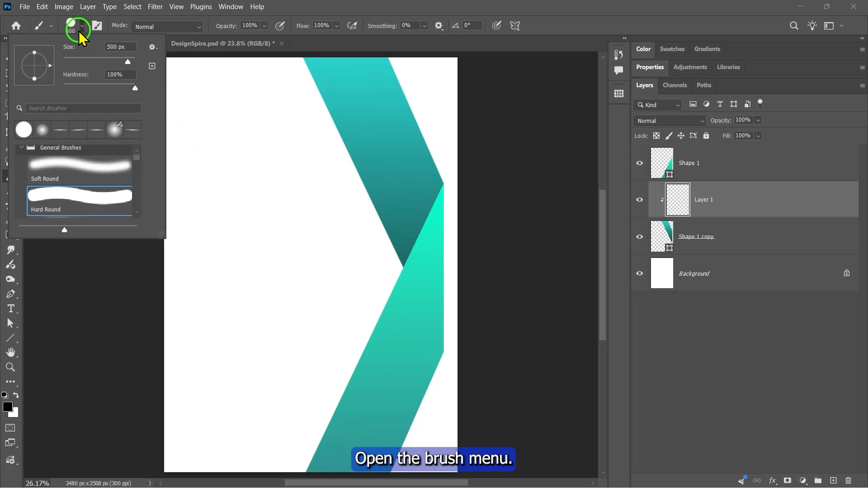
left_click(52, 156)
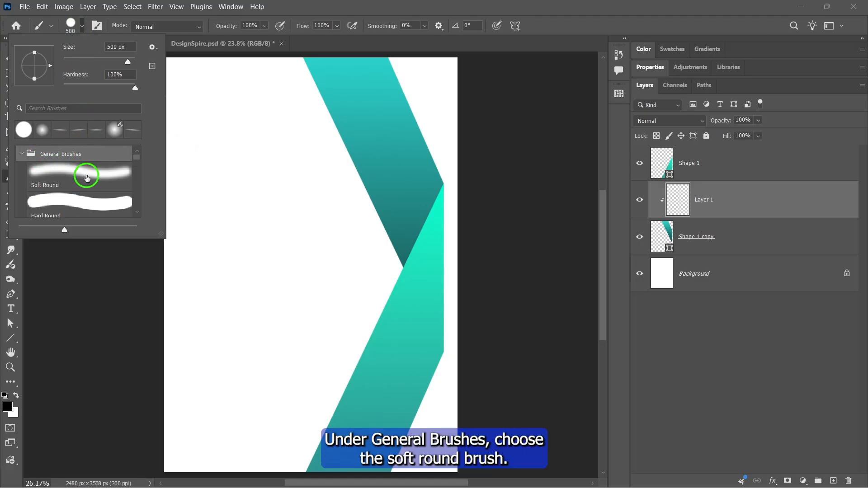
double_click(75, 179)
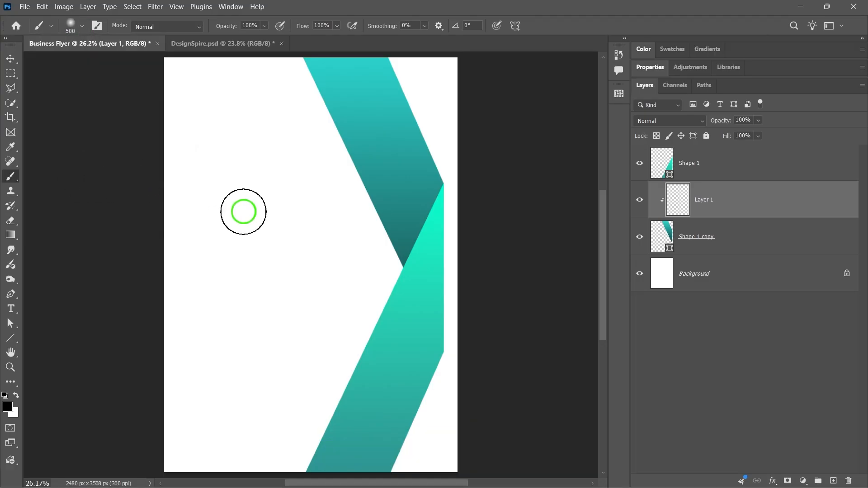
- Enlarge the brush to 1000 px and paint black shading on Layer 1 along the fold between the two ribbon shapes
key("bracketright")
key("bracketright")
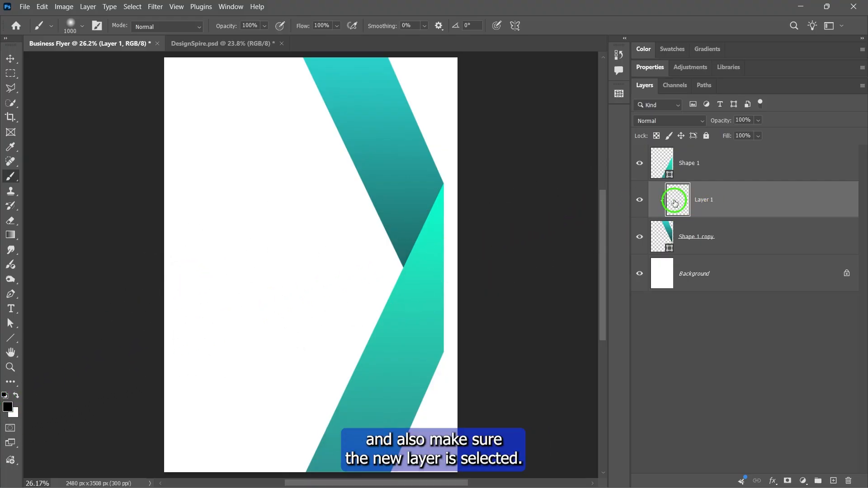
mouse_move(430, 277)
left_mouse_down()
mouse_move(430, 294)
mouse_move(472, 211)
left_mouse_up()
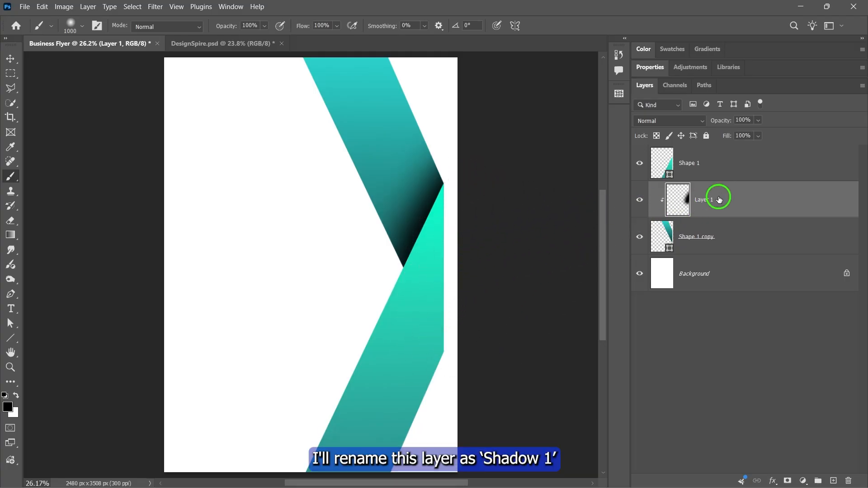
- Rename the clipped shading layer as Shadow 1 and reduce its opacity to 50%
double_click(703, 201)
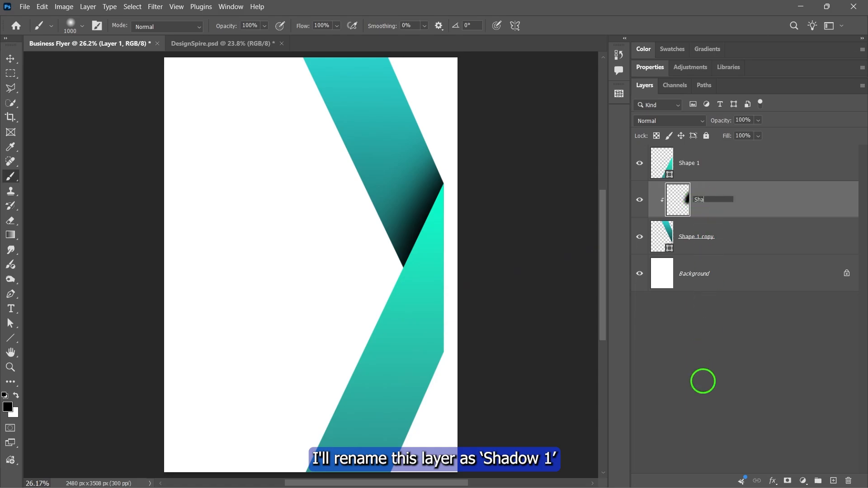
type("Shadow 1")
key("Return")
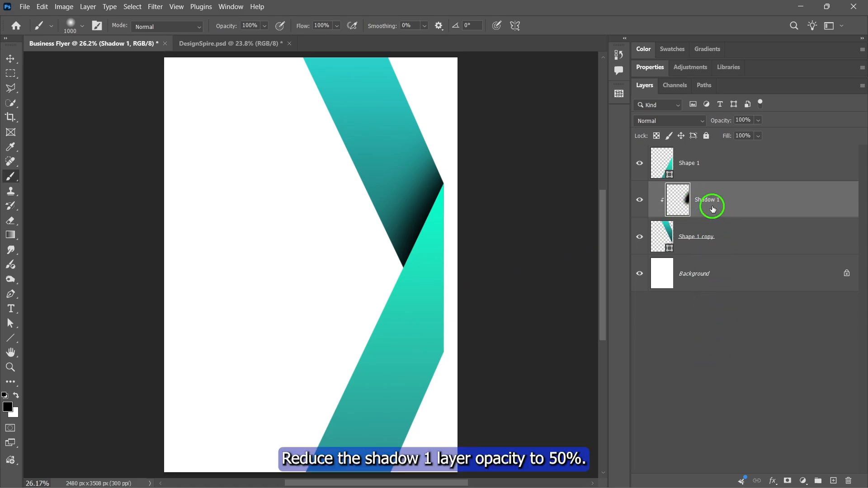
left_click(758, 120)
left_click_drag(773, 132, 745, 136)
left_click(758, 121)
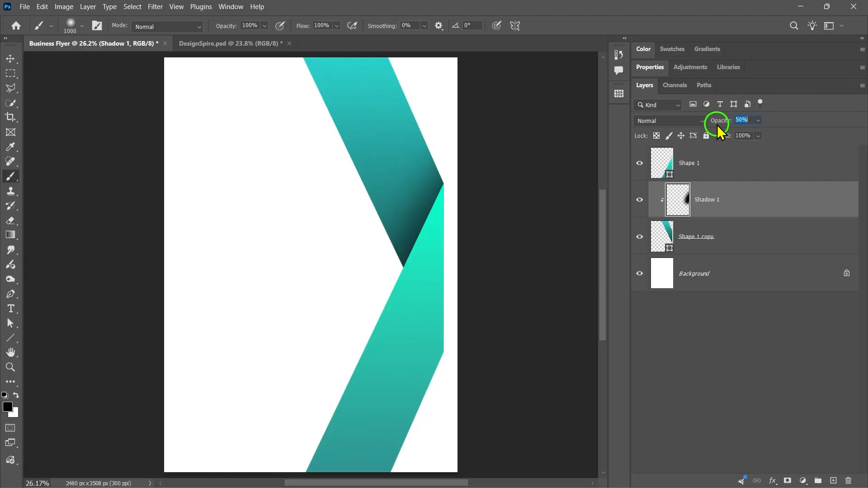
- Duplicate the Shape 1 layer and place the duplicate directly above the Background layer
key("v")
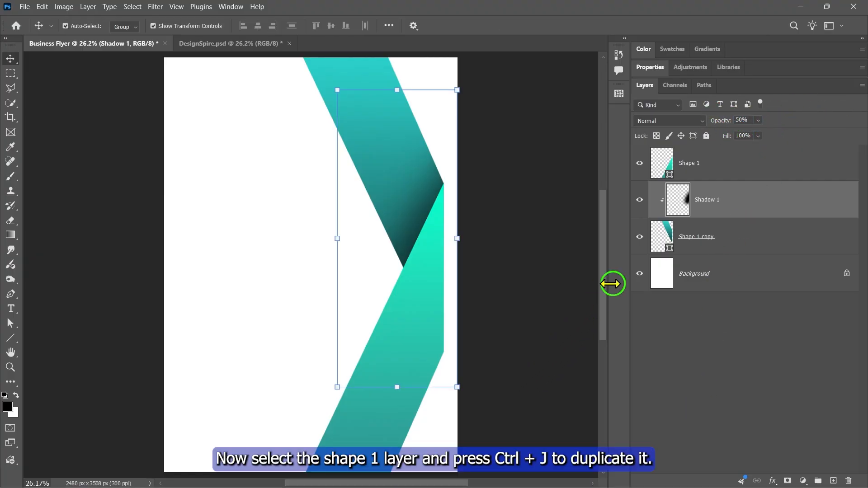
left_click(726, 161)
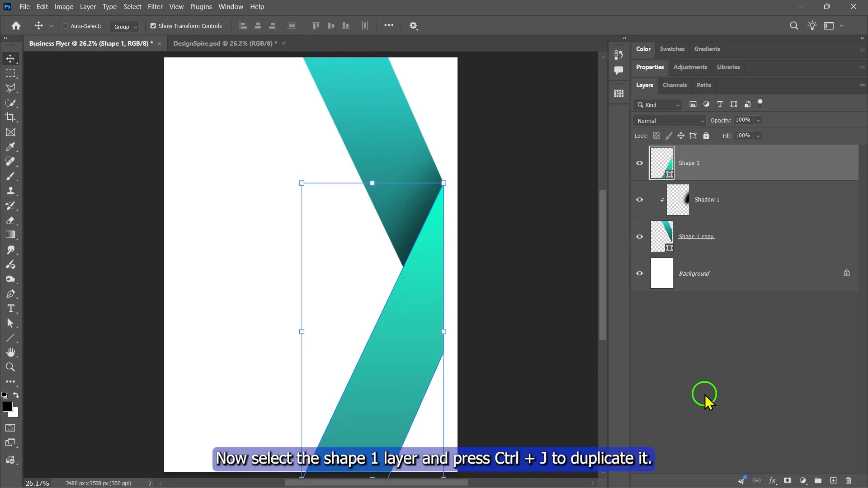
key("ctrl+j")
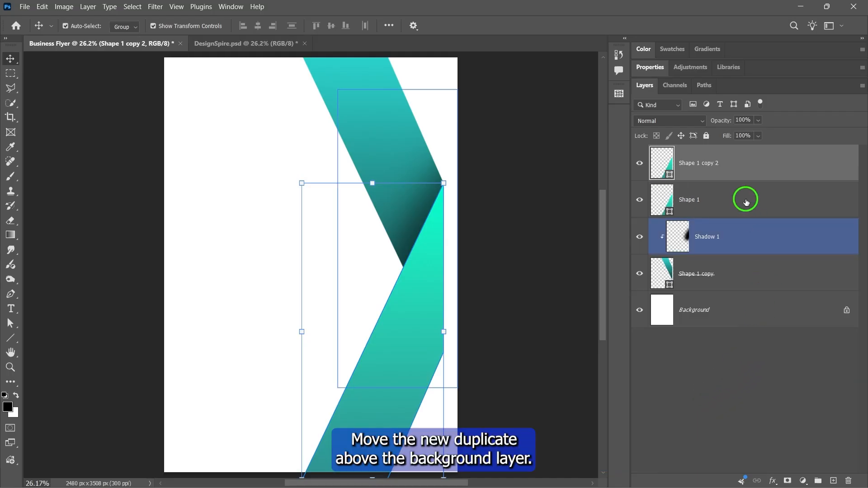
left_click(717, 170)
left_click_drag(740, 166, 685, 285)
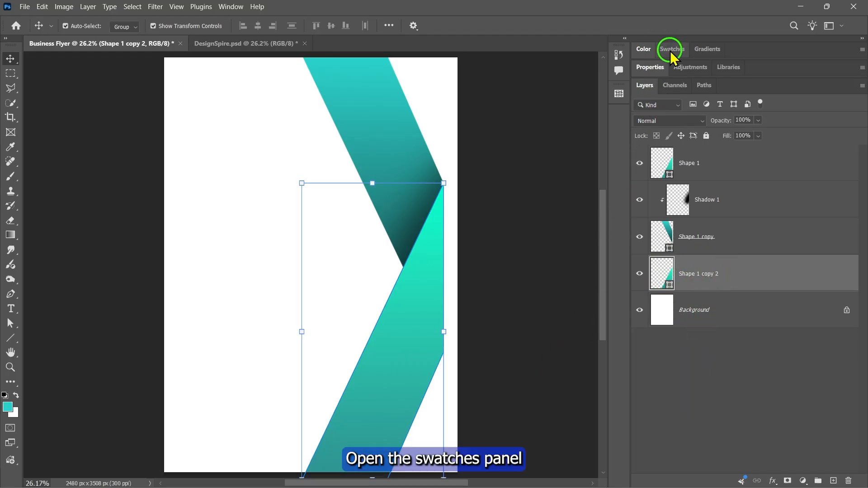
- Fill the duplicate with black and shift it left with Free Transform as a shadow strip beside the lower ribbon
left_click(673, 51)
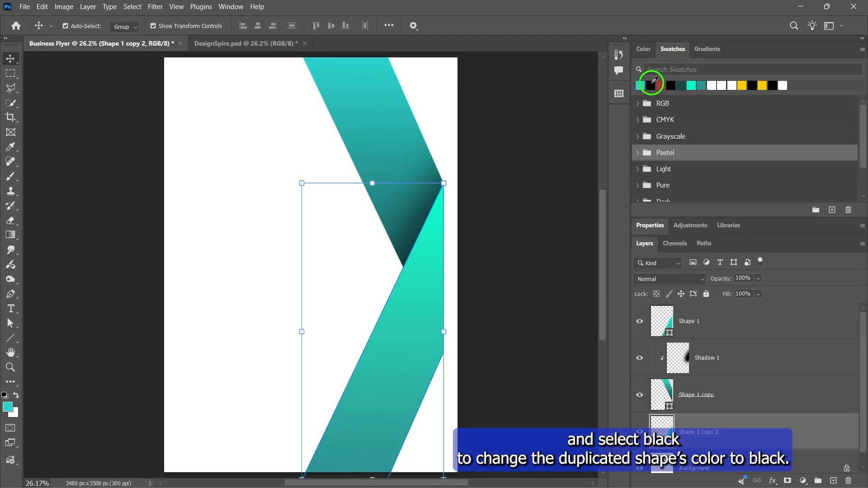
left_click(677, 54)
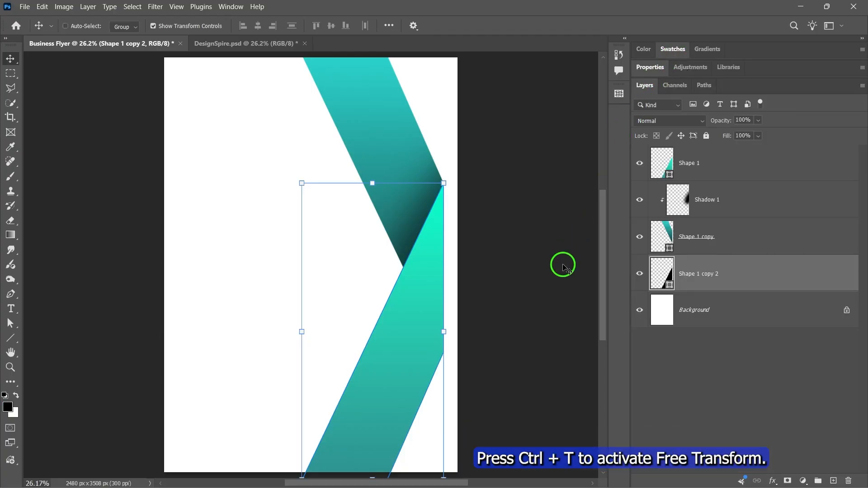
key("ctrl+t")
left_click_drag(430, 323, 405, 322)
left_click(552, 26)
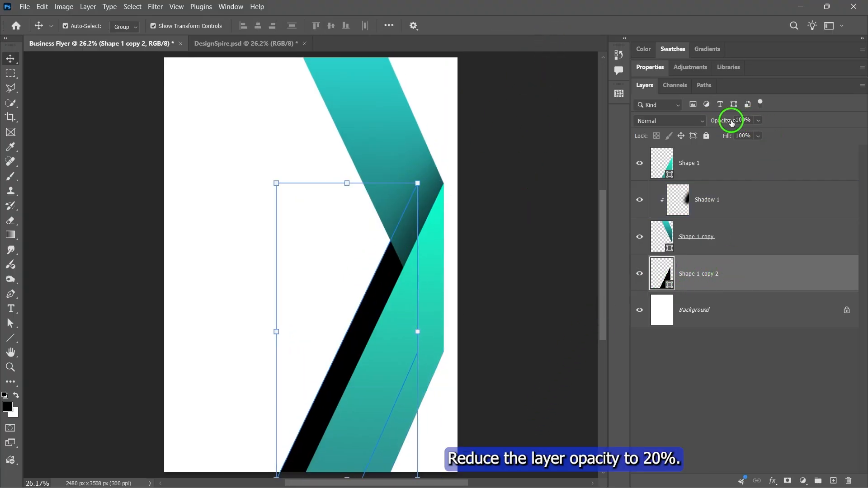
- Reduce the black shadow shape's opacity to 20% and add a layer mask to it
left_click_drag(759, 120, 728, 139)
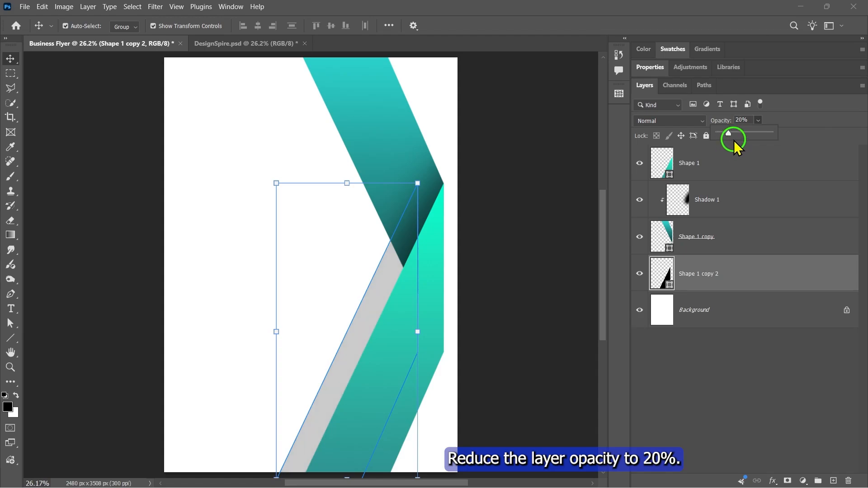
left_click(758, 121)
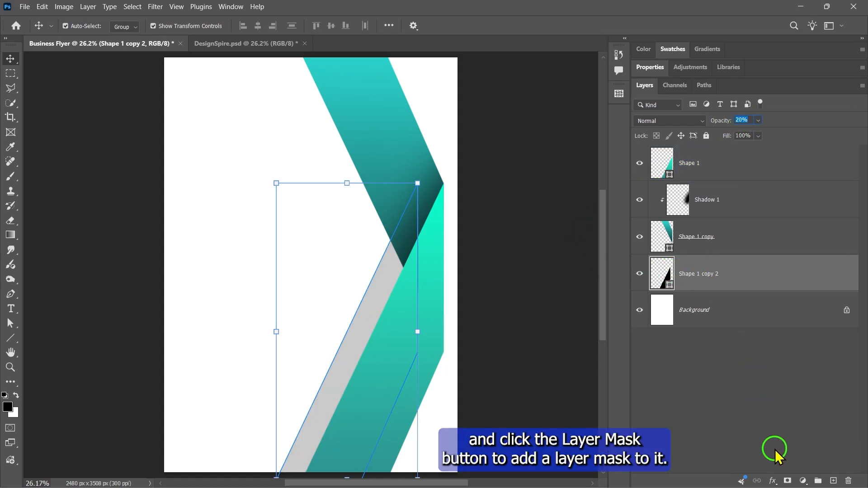
left_click(788, 480)
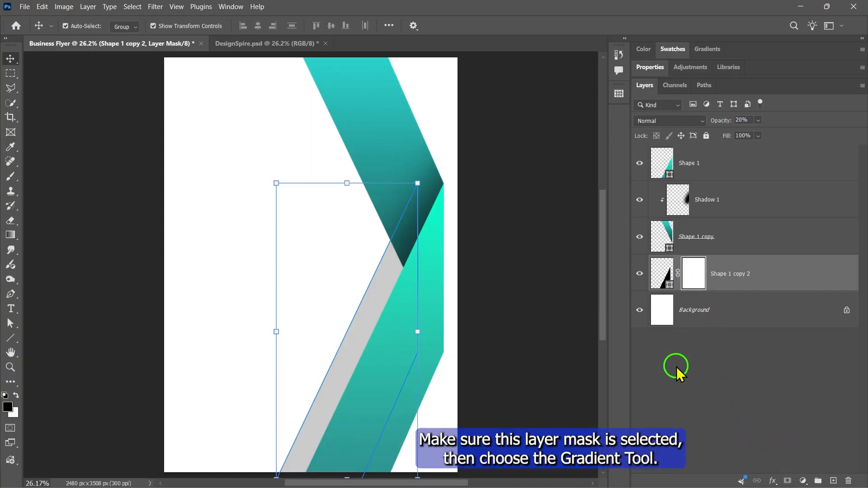
- Draw a black-to-white linear gradient on the shadow shape's mask so the strip fades out towards the fold
right_click(11, 236)
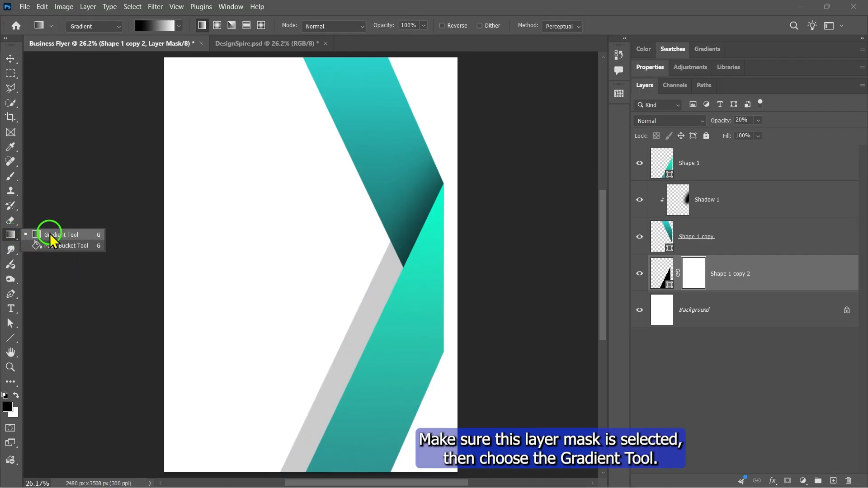
left_click(51, 235)
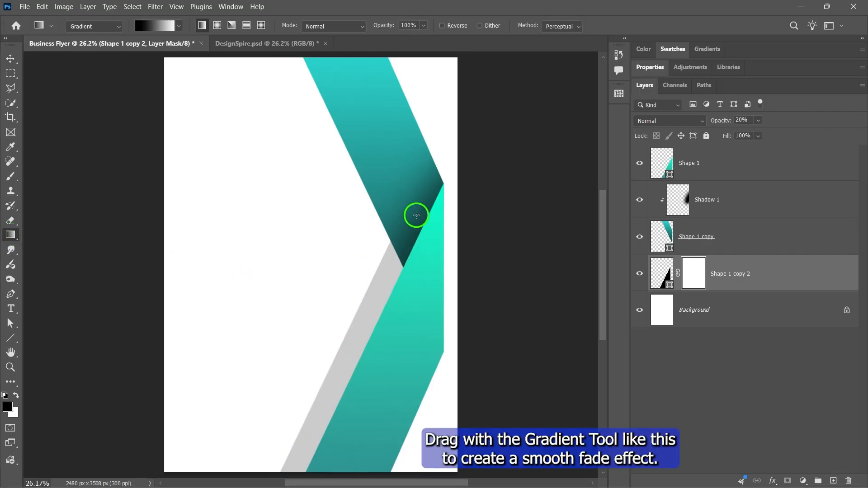
left_click_drag(403, 267, 362, 370)
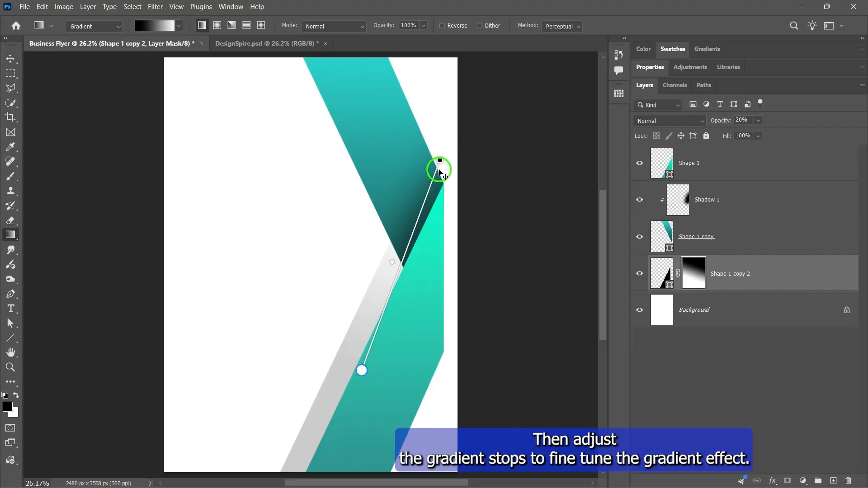
- Lengthen the mask gradient by moving its black end up beyond the page edge and its white end further down the ribbon
left_click_drag(440, 161, 435, 185)
left_click_drag(451, 151, 470, 91)
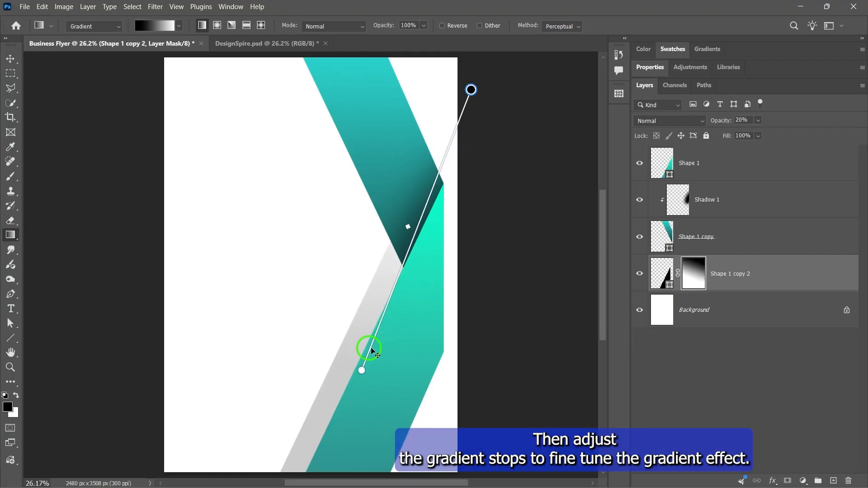
left_click_drag(362, 370, 338, 455)
left_click_drag(472, 90, 507, 75)
scroll(481, 209, "up", 3)
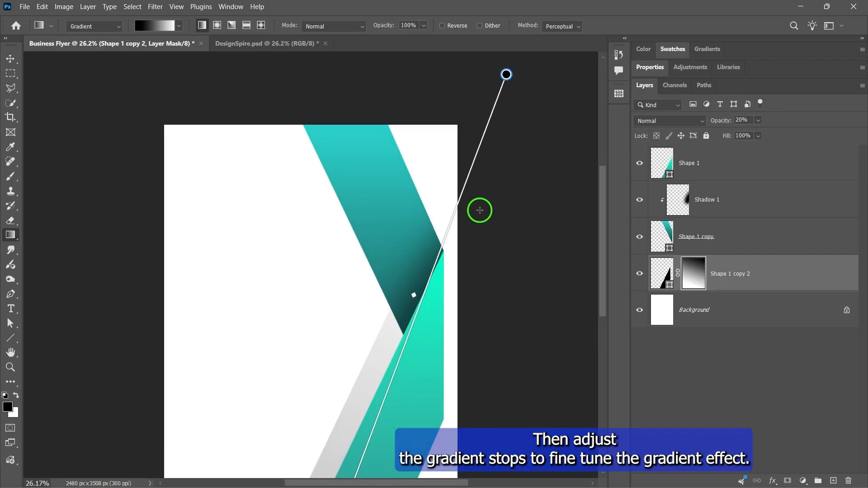
scroll(529, 209, "down", 3)
key("v")
left_click(529, 209)
key("ctrl+0")
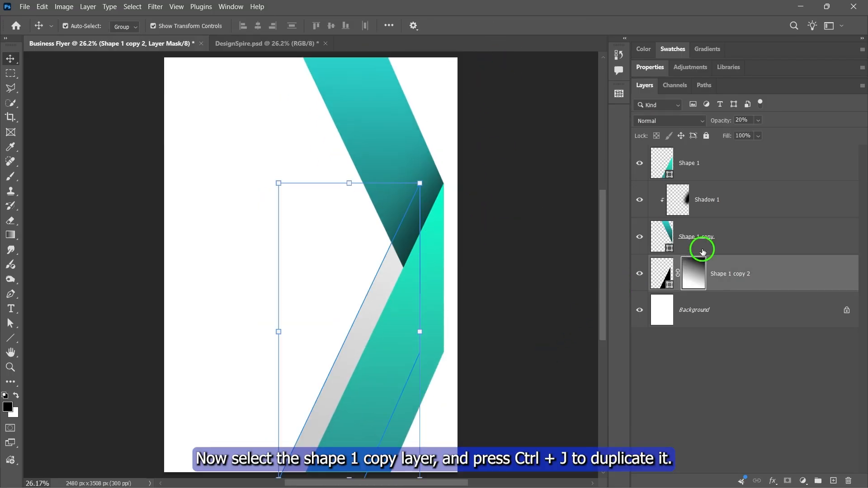
- Duplicate the Shape 1 copy layer and place the duplicate directly beneath the original
left_click(671, 249)
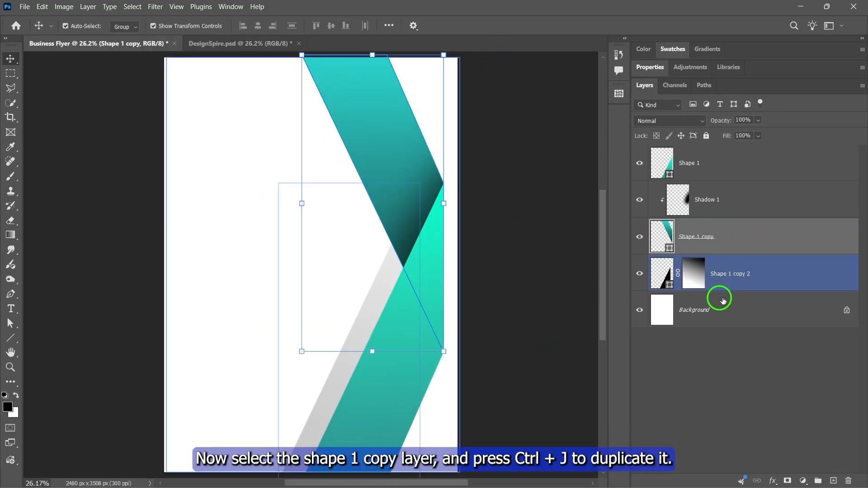
key("ctrl+j")
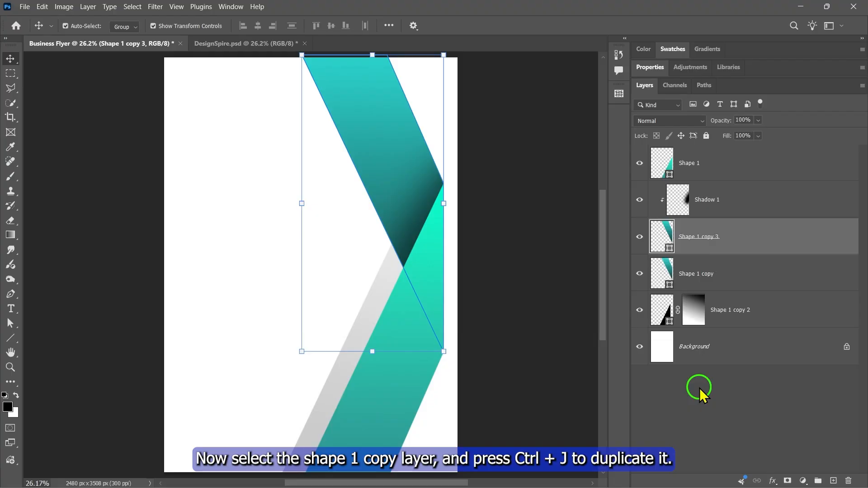
mouse_move(714, 287)
left_mouse_down()
mouse_move(713, 250)
mouse_move(736, 283)
mouse_move(721, 271)
left_mouse_up()
- Clip the Shadow 1 layer to Shape 1 copy again with a clipping mask
left_click(729, 201)
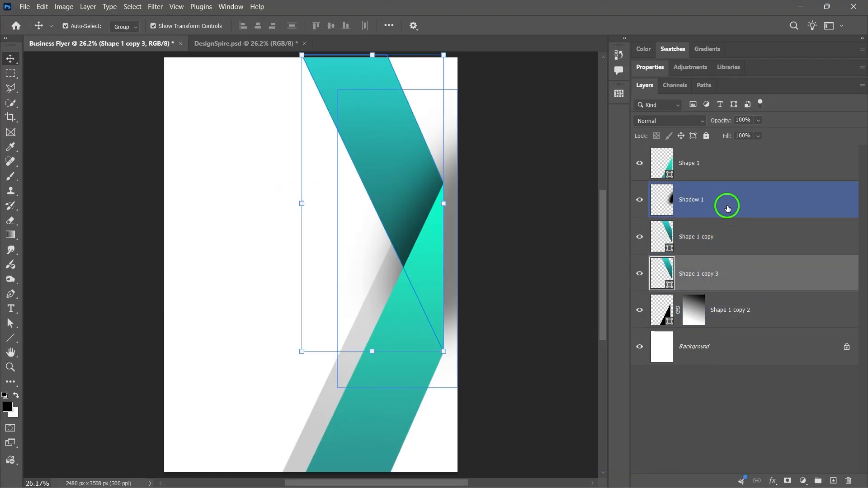
right_click(715, 202)
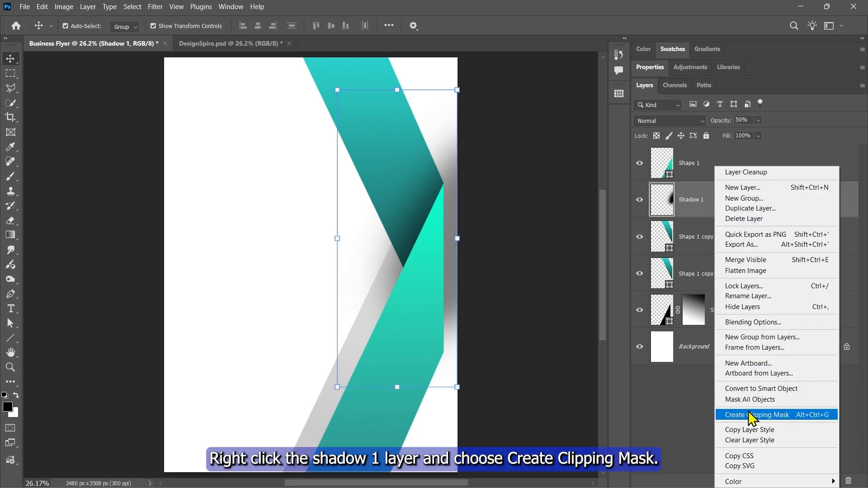
left_click(754, 415)
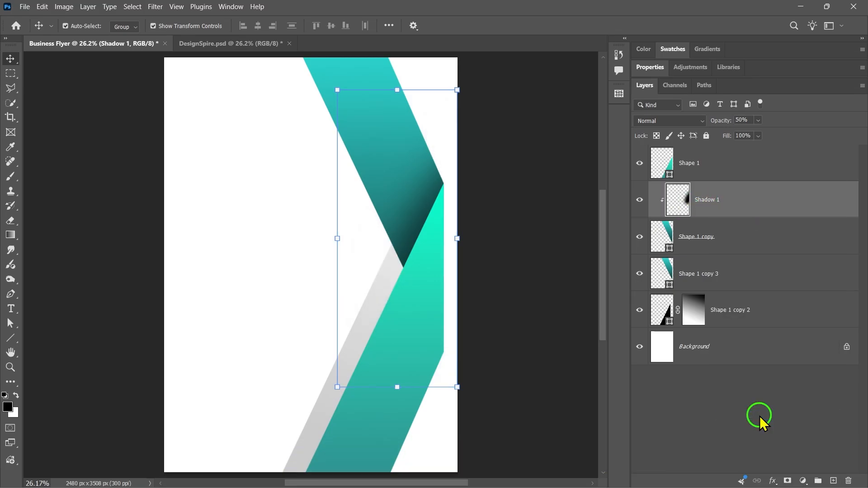
- Recolor the Shape 1 copy 3 layer to black using the recent swatch colors
left_click(687, 278)
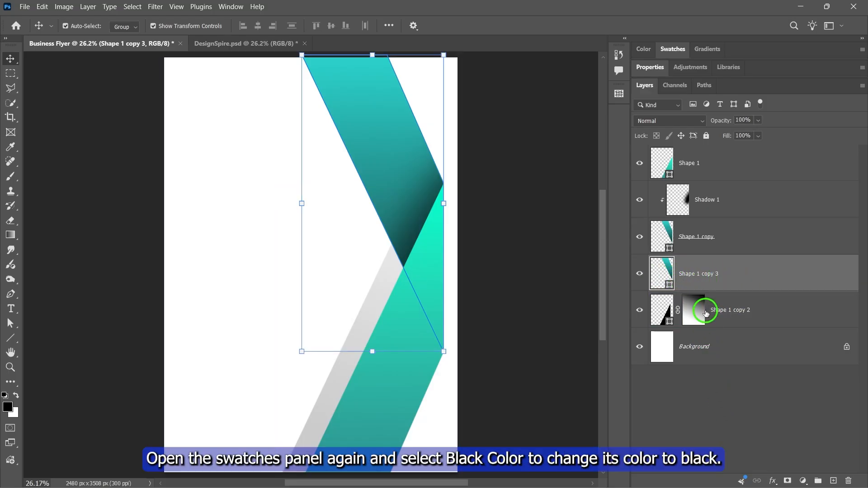
left_click(679, 54)
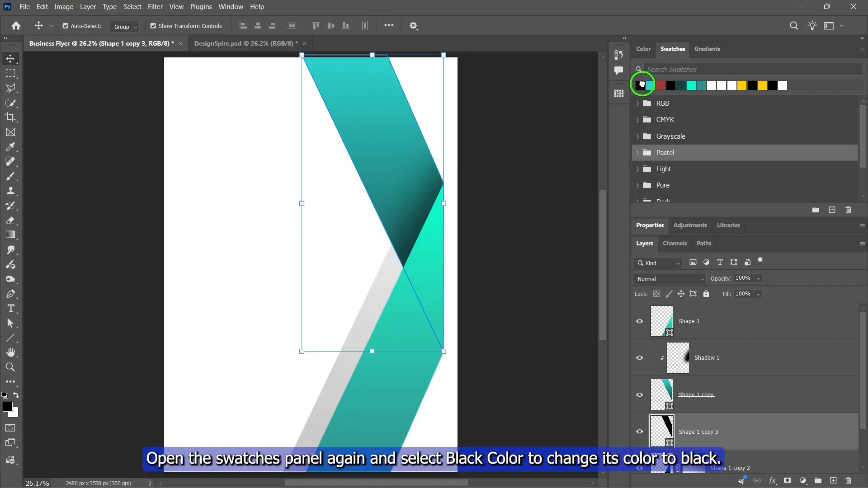
left_click(676, 56)
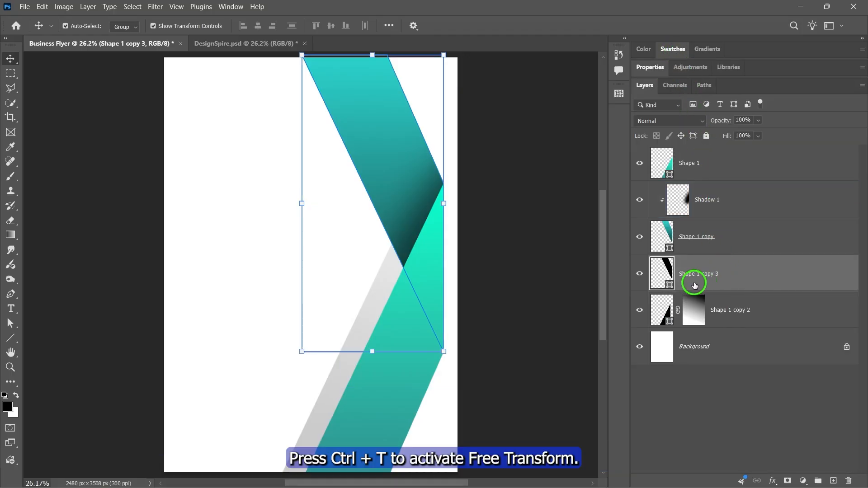
- Move the black Shape 1 copy 3 horizontally left with Free Transform so it shows as a strip along the upper ribbon's left edge
key("ctrl+t")
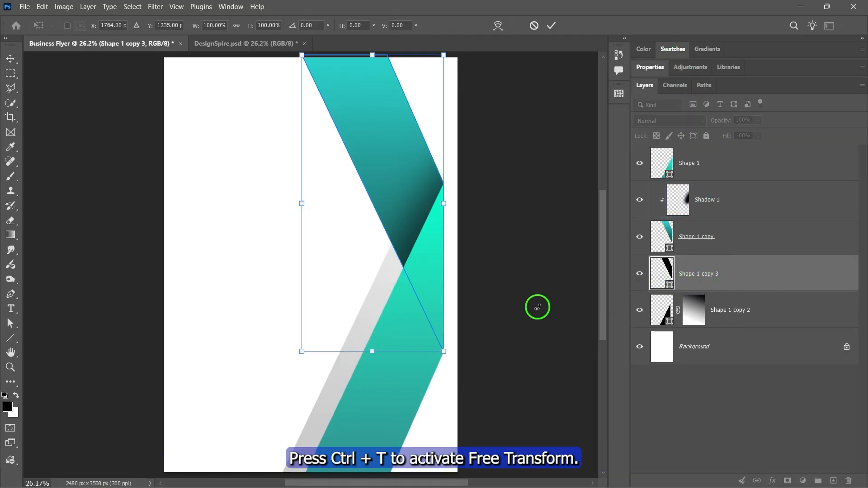
left_click_drag(394, 202, 364, 188)
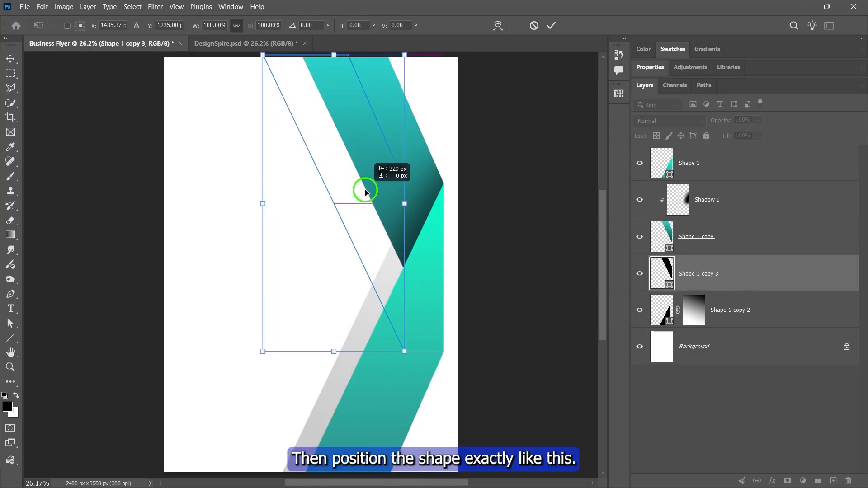
left_click(551, 25)
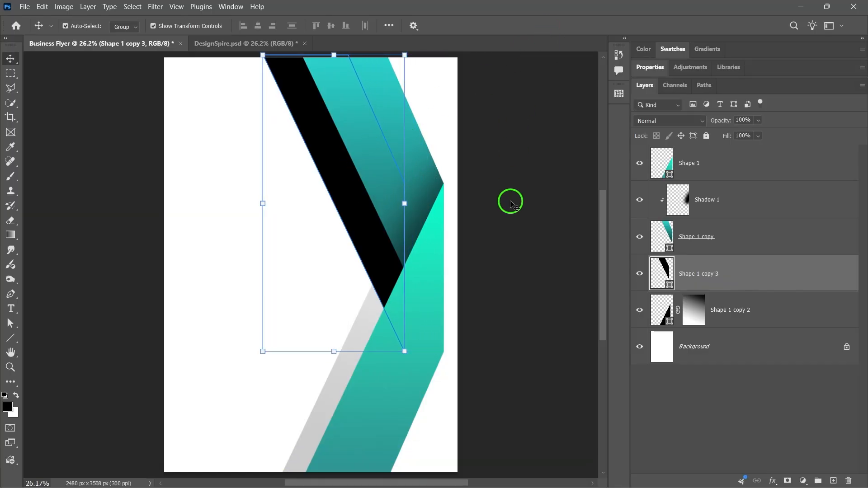
- Reduce the opacity of the Shape 1 copy 3 layer to 10%
left_click(758, 120)
left_click_drag(772, 134, 724, 135)
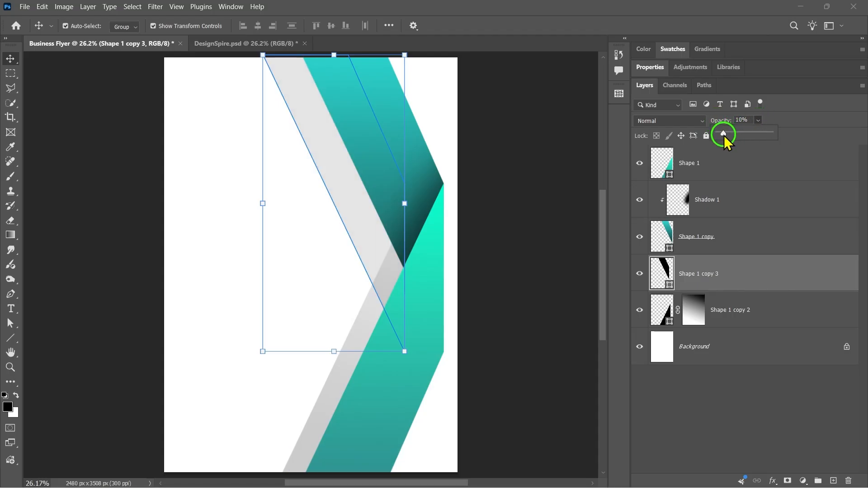
left_click(758, 121)
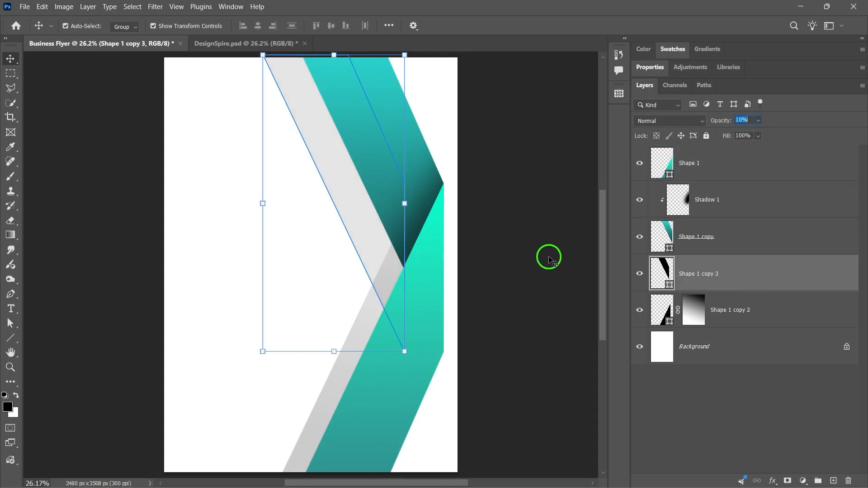
- Add a layer mask to Shape 1 copy 3 and draw a black-to-white linear gradient from above the page down to the fold
left_click(787, 481)
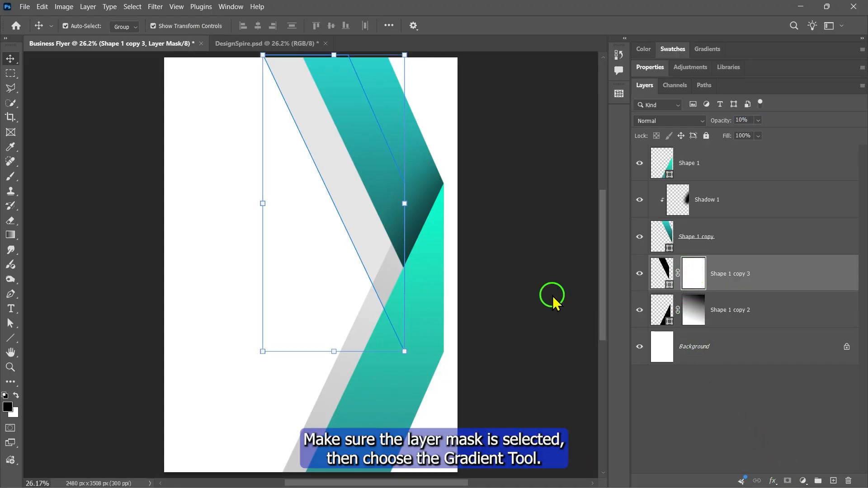
left_click(11, 235)
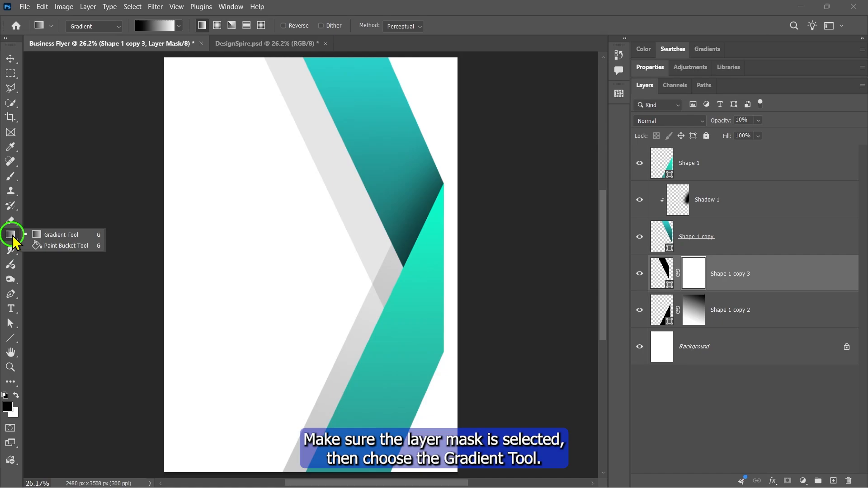
left_click(60, 234)
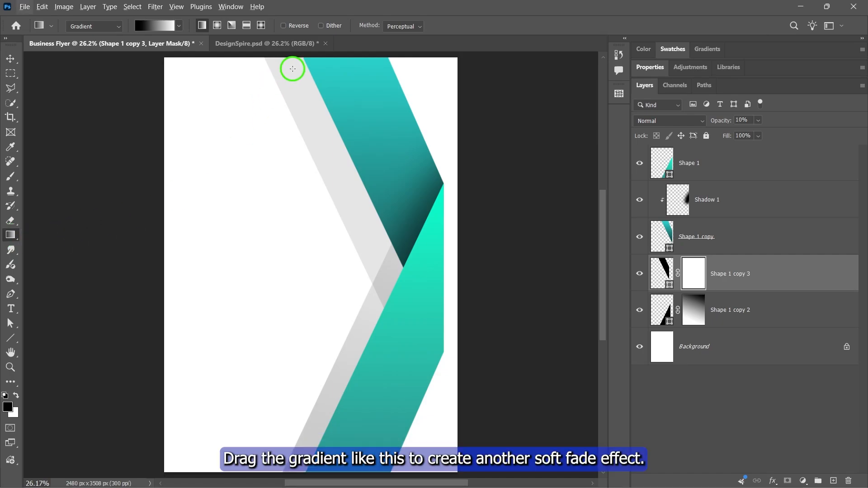
scroll(293, 69, "up", 2)
left_click_drag(278, 65, 392, 306)
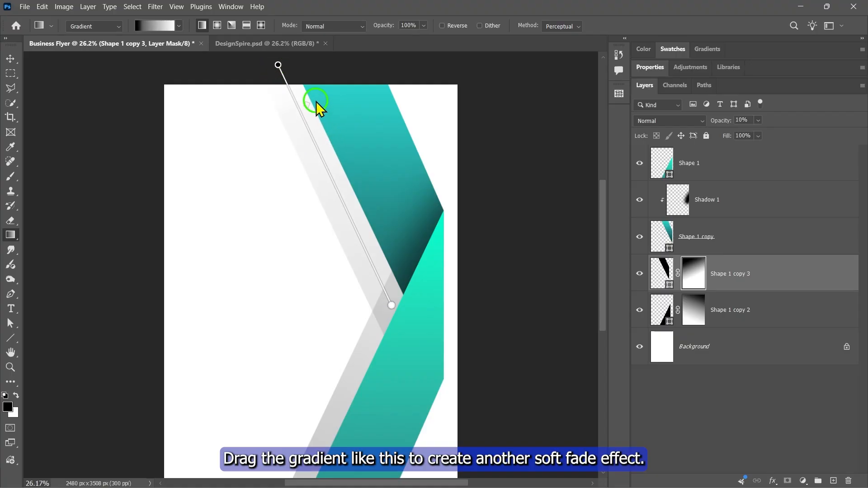
scroll(530, 285, "down", 2)
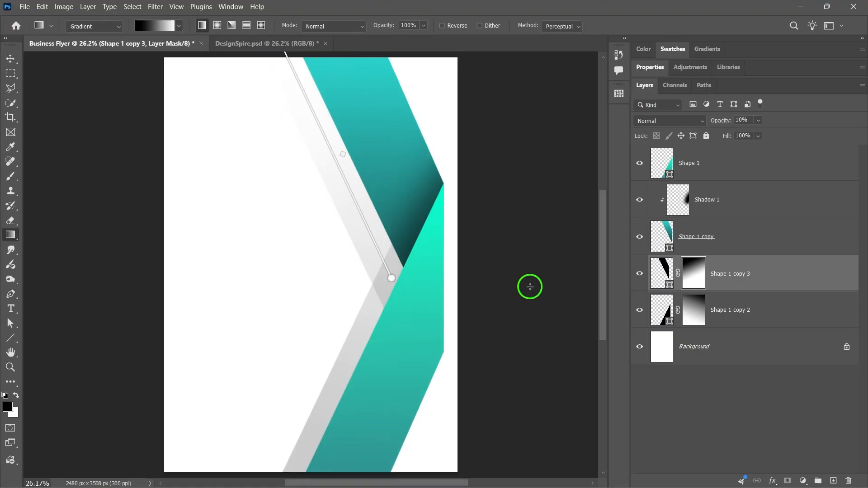
- Draw a black-filled triangle about 706 × 714 px with the Pen tool in the page's upper-right corner, tucked behind the ribbon
left_click(10, 294)
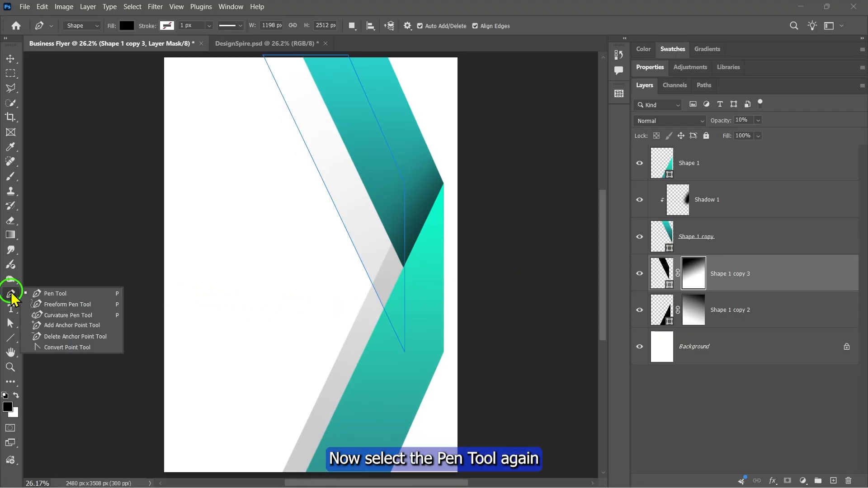
left_click(63, 294)
scroll(495, 156, "up", 5)
left_click(473, 130)
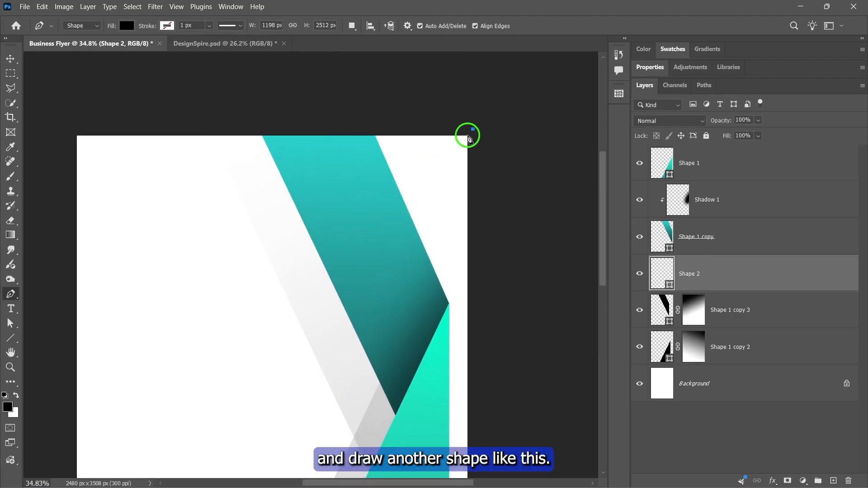
left_click(411, 236)
left_click(360, 123)
left_click(471, 129)
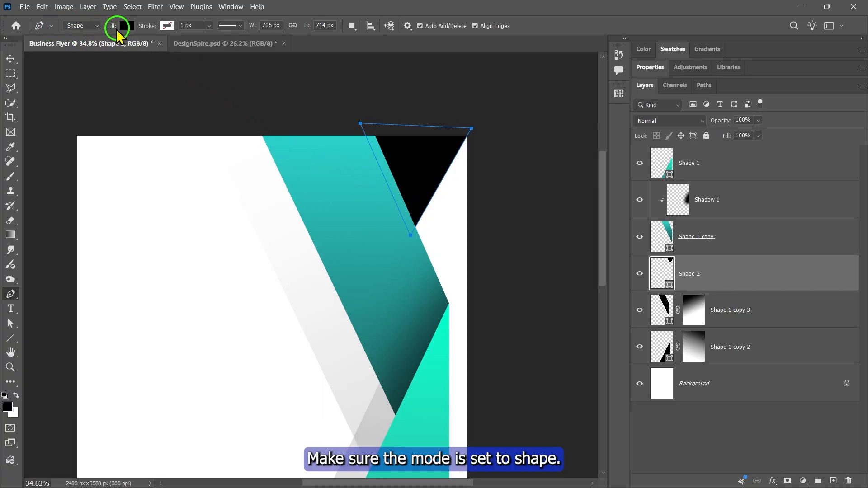
left_click(127, 26)
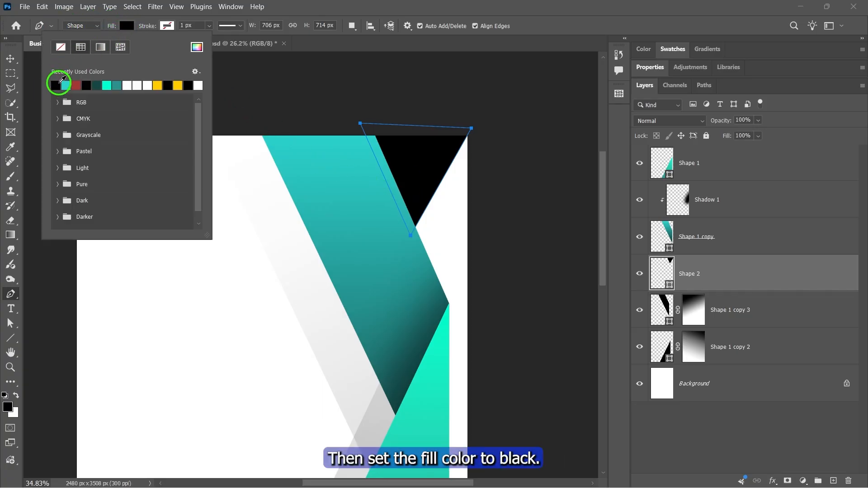
left_click(130, 26)
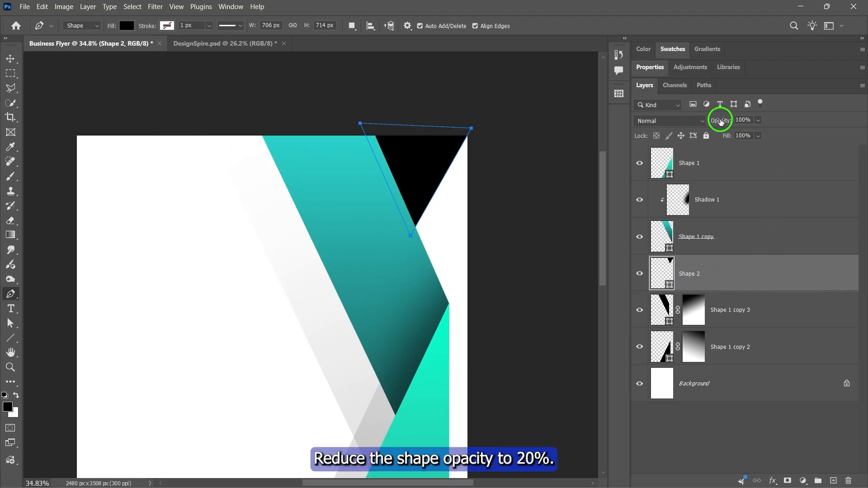
- Reduce the Shape 2 triangle's opacity to 20% and add a layer mask to it
left_click(759, 121)
left_click_drag(741, 136, 730, 137)
left_click(757, 122)
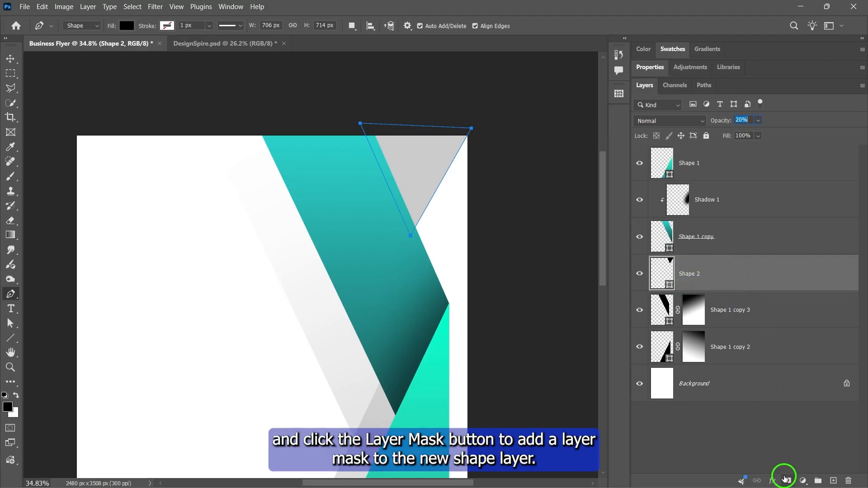
left_click(787, 481)
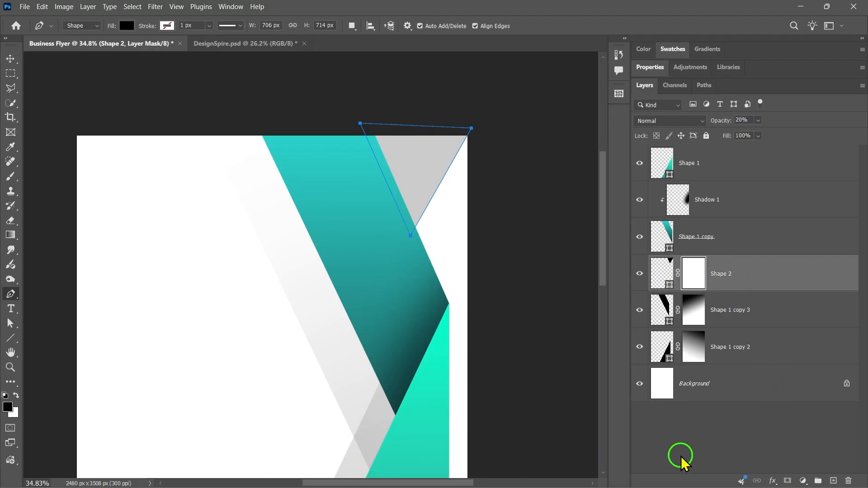
- Fade the triangle near the ribbon's top edge with one dab on its mask, using an 800 px Soft Round brush at 50% opacity
left_click(11, 177)
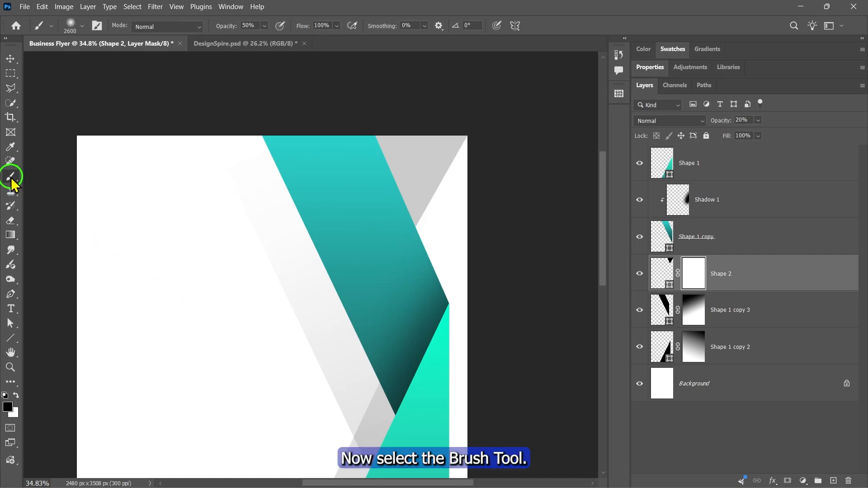
left_click(65, 178)
key("bracketleft")
key("bracketleft")
key("bracketleft")
key("bracketleft")
key("bracketleft")
key("bracketleft")
key("bracketleft")
key("bracketleft")
key("bracketleft")
key("bracketleft")
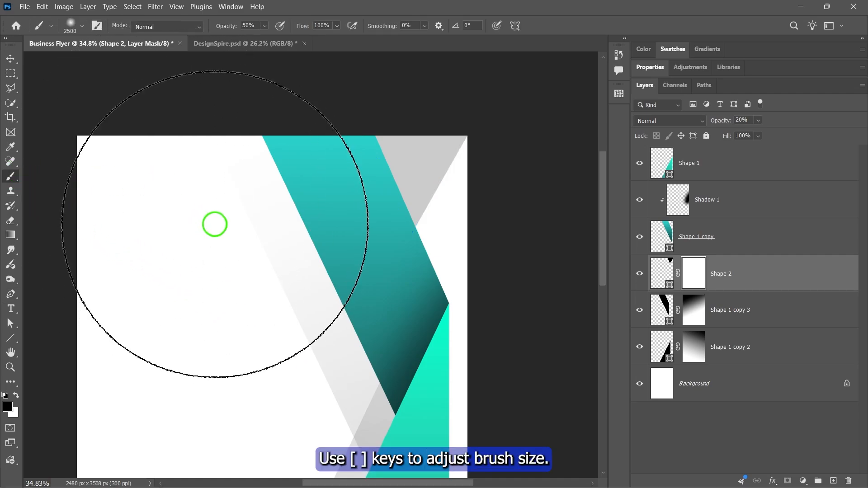
key("bracketleft")
key("bracketleft")
key("bracketleft")
key("bracketleft")
key("bracketleft")
key("bracketleft")
key("bracketleft")
key("bracketleft")
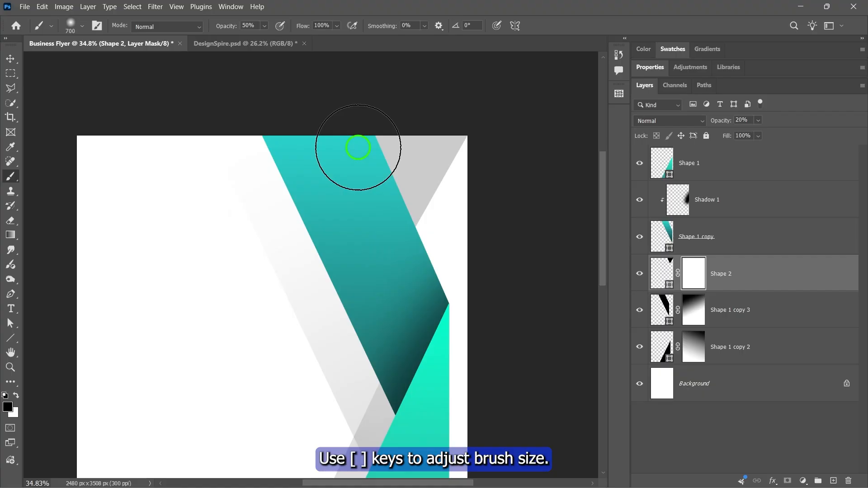
left_click(70, 26)
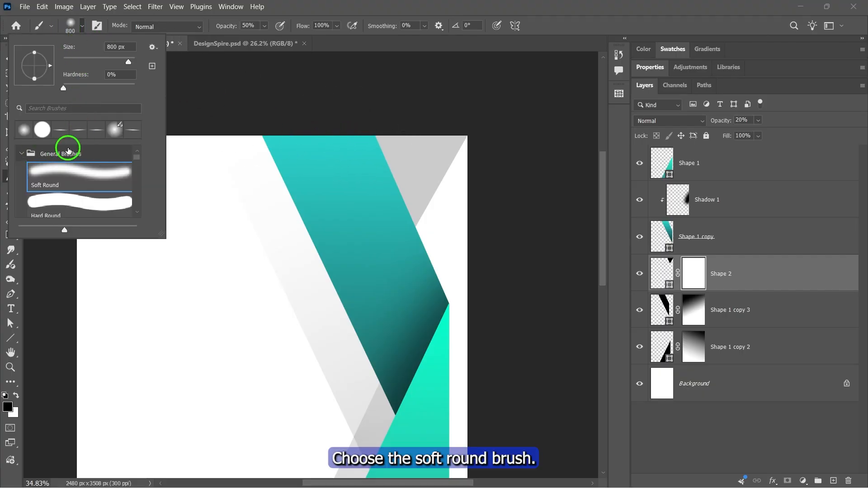
double_click(74, 176)
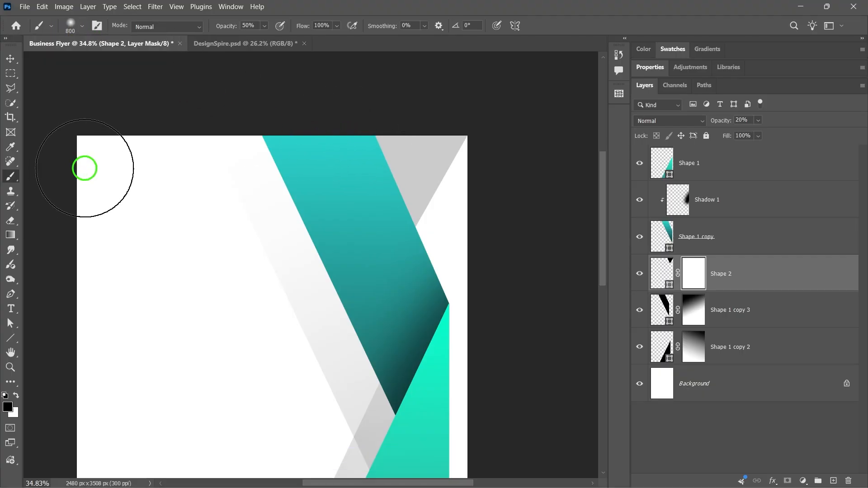
left_click(256, 25)
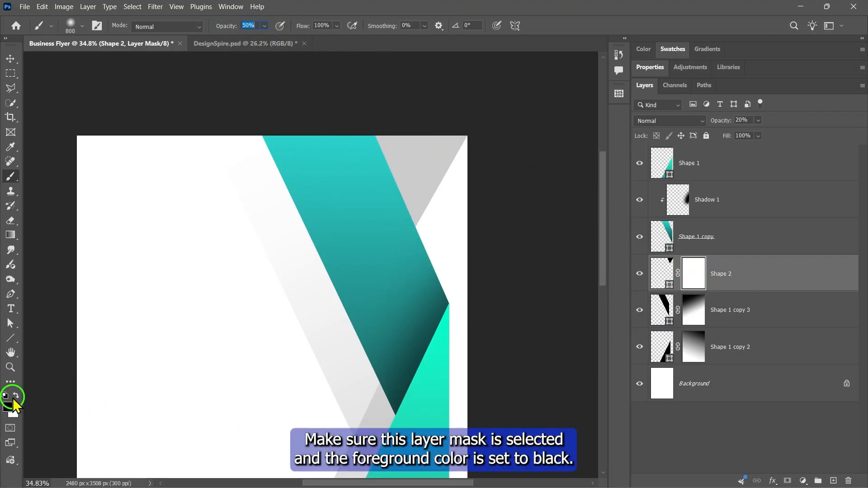
left_click(385, 141)
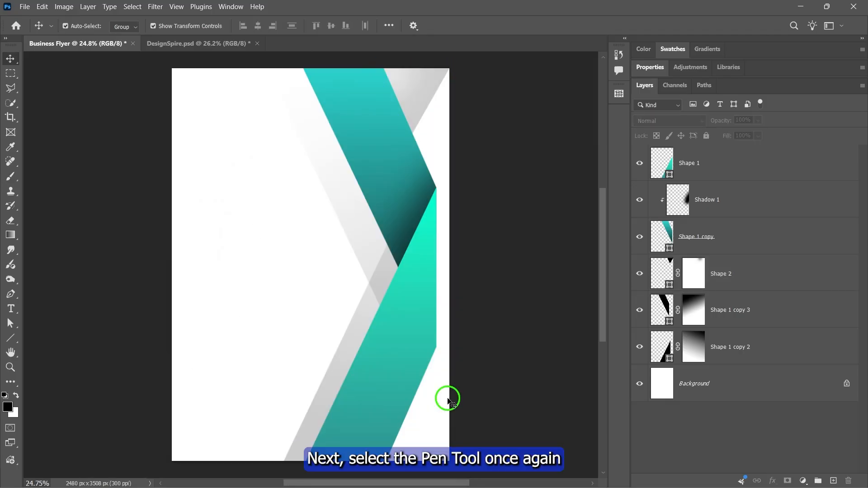
- Draw a four-sided Pen shape about 1037 × 1370 px over the page's lower-right corner and place its layer directly below Shape 1 copy
left_click(17, 298)
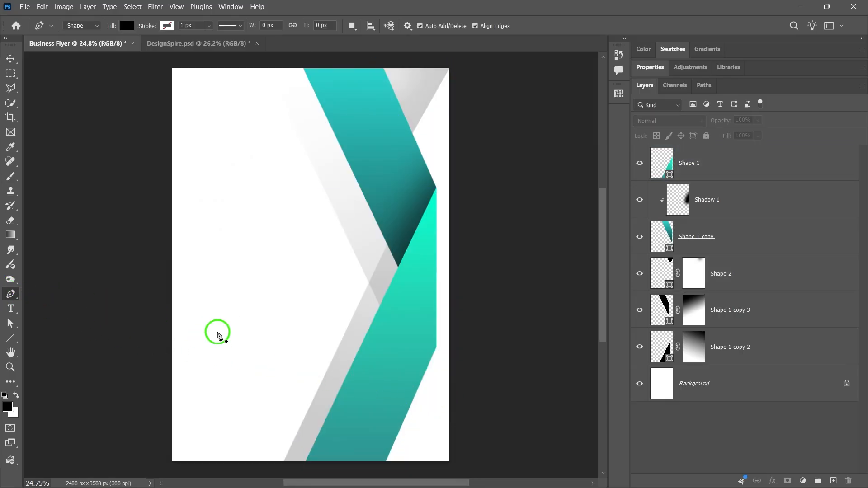
scroll(462, 400, "up", 4)
left_click_drag(480, 405, 455, 315)
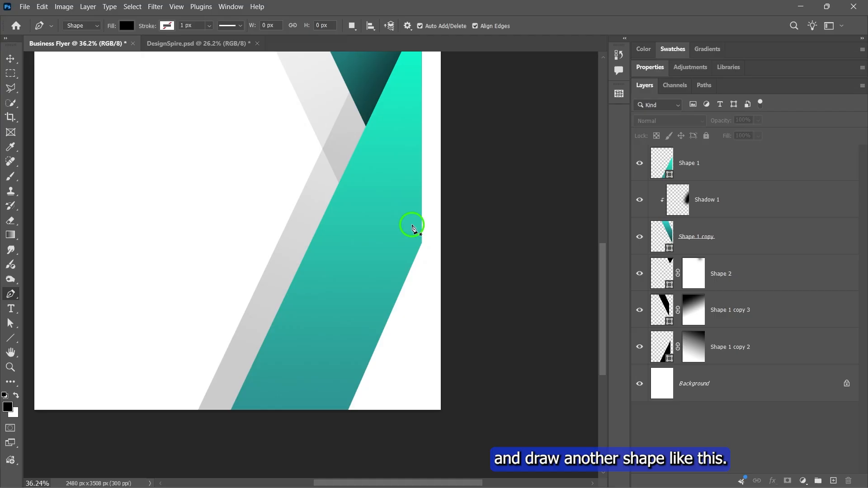
left_click(410, 220)
left_click(474, 339)
left_click(461, 444)
left_click(304, 445)
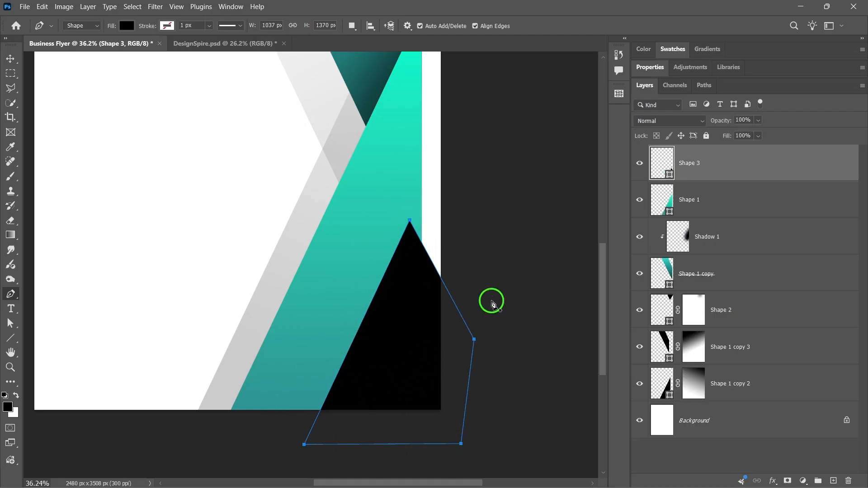
left_click_drag(735, 168, 762, 294)
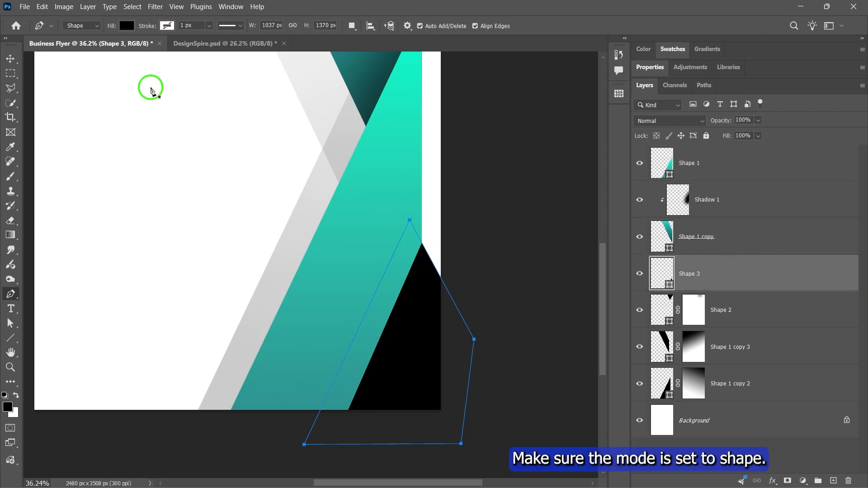
- Change the lower-right Shape 3's fill to a linear gradient and set its starting colour stop to #0f0f0f
left_click(78, 26)
left_click(80, 35)
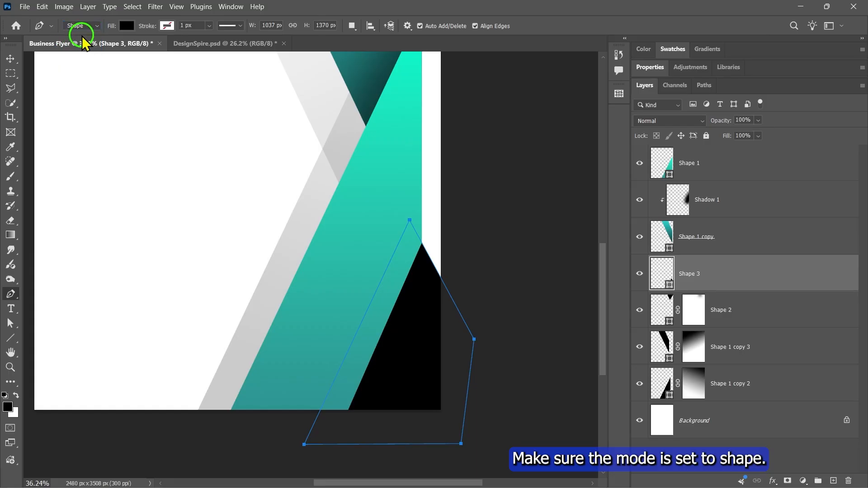
left_click(126, 28)
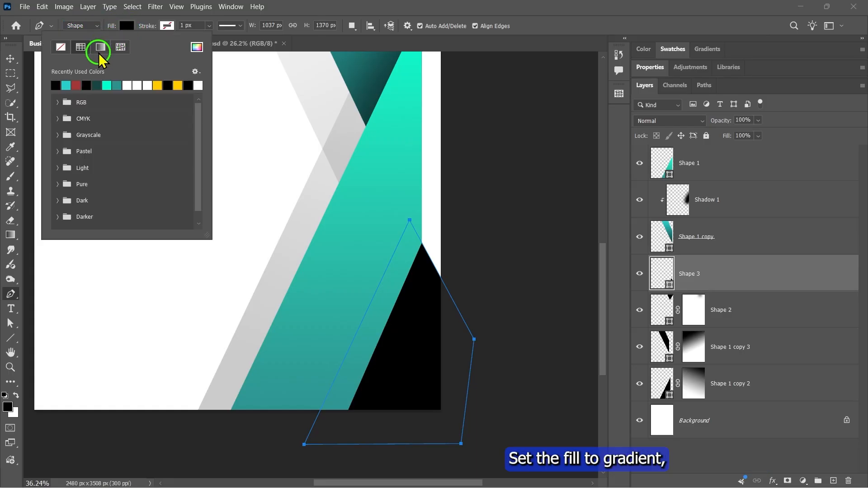
left_click(100, 48)
left_click(54, 176)
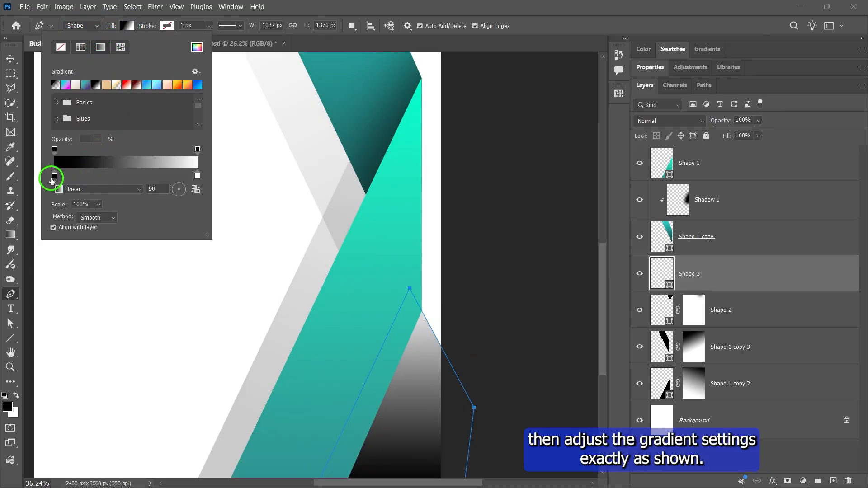
double_click(54, 176)
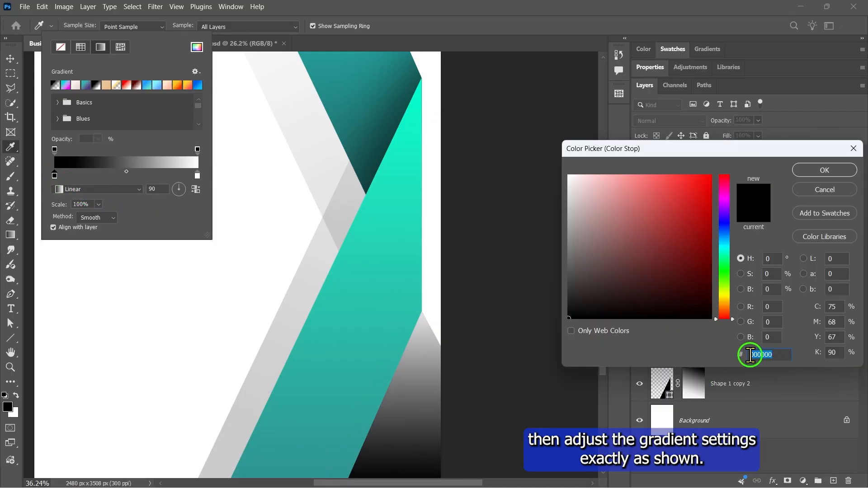
type("0f0f0f")
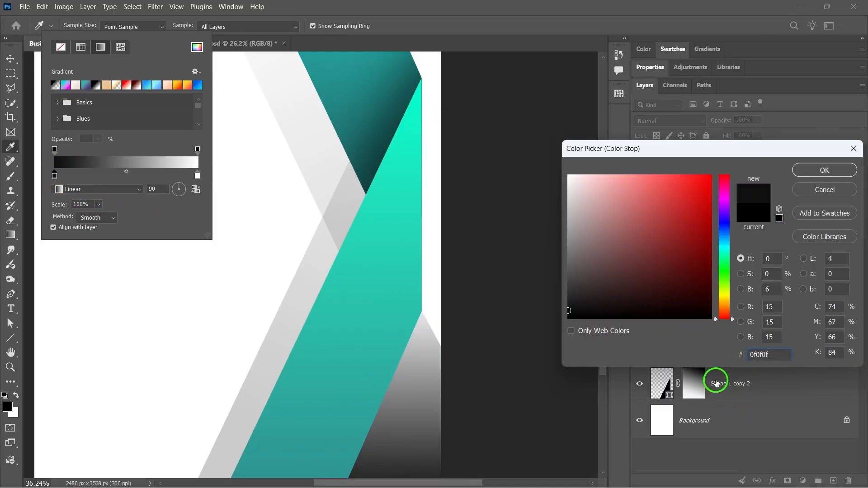
left_click(826, 170)
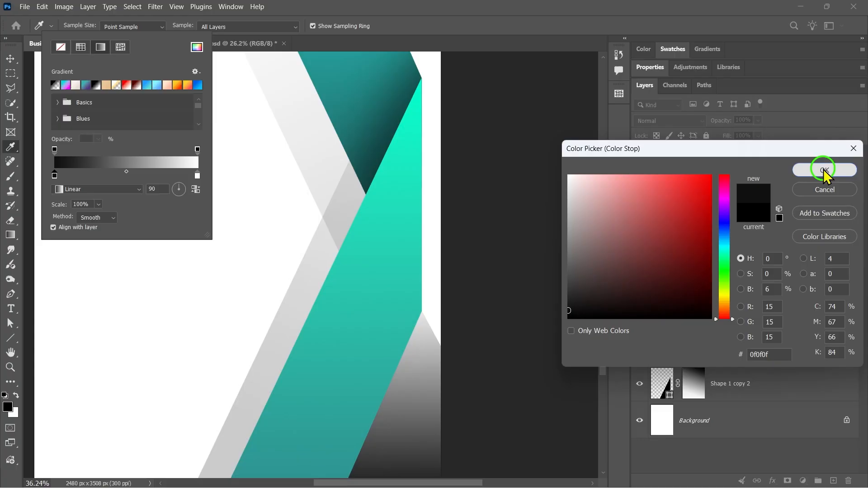
- Reverse the Shape 3 fill gradient and set its angle to 145 degrees
left_click(196, 190)
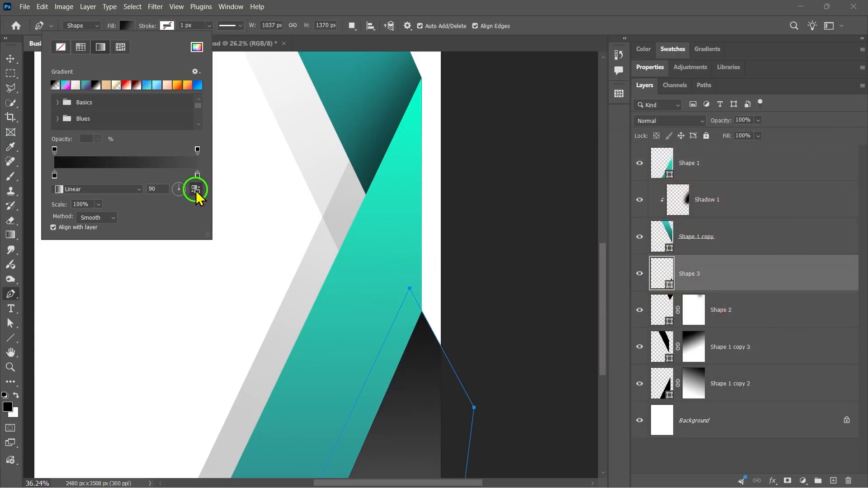
left_click(175, 186)
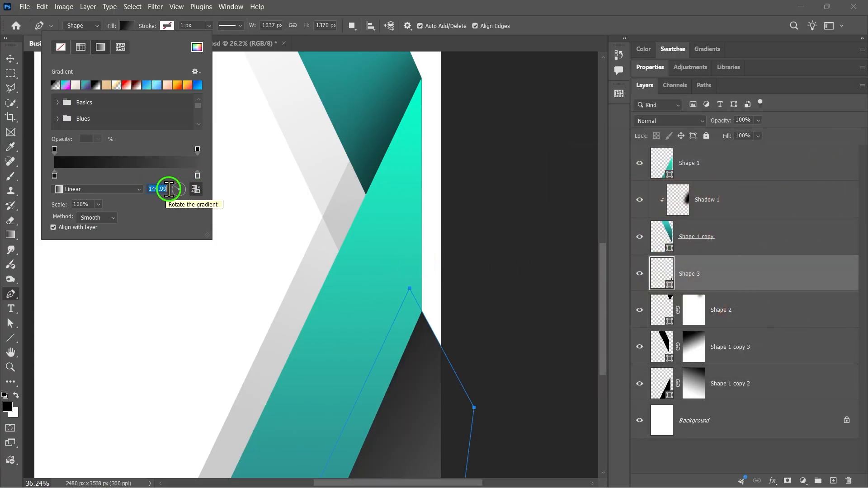
type("145")
- Set the end colour stop of Shape 3's fill gradient to #333333
left_click(197, 176)
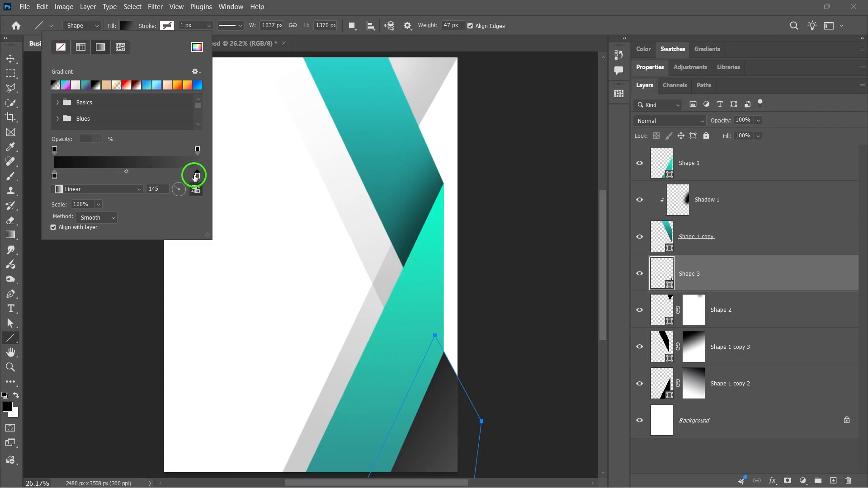
double_click(197, 175)
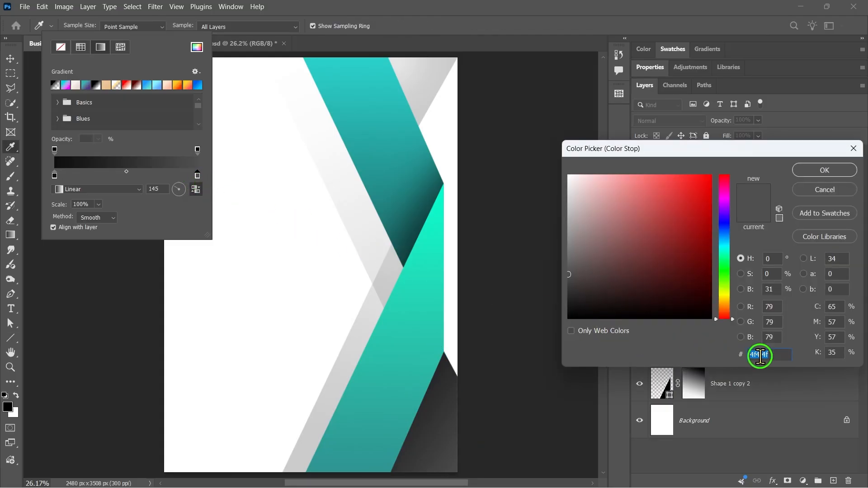
type("333333")
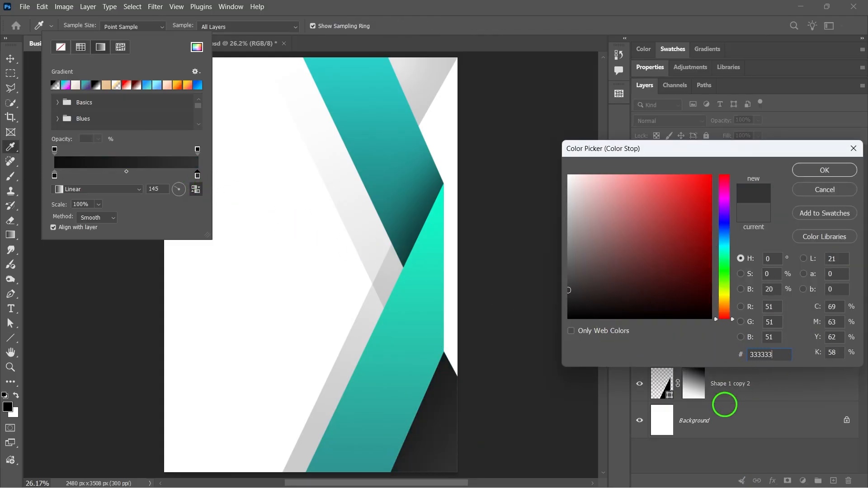
left_click(842, 172)
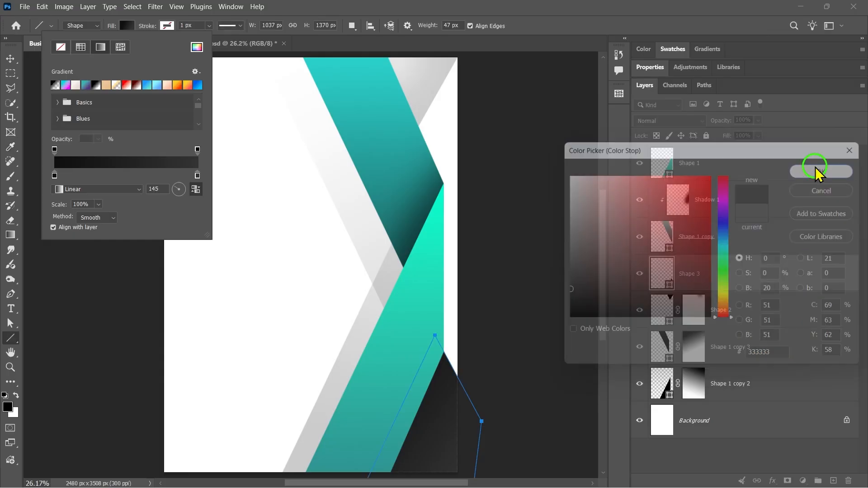
left_click(432, 343)
left_click(521, 302)
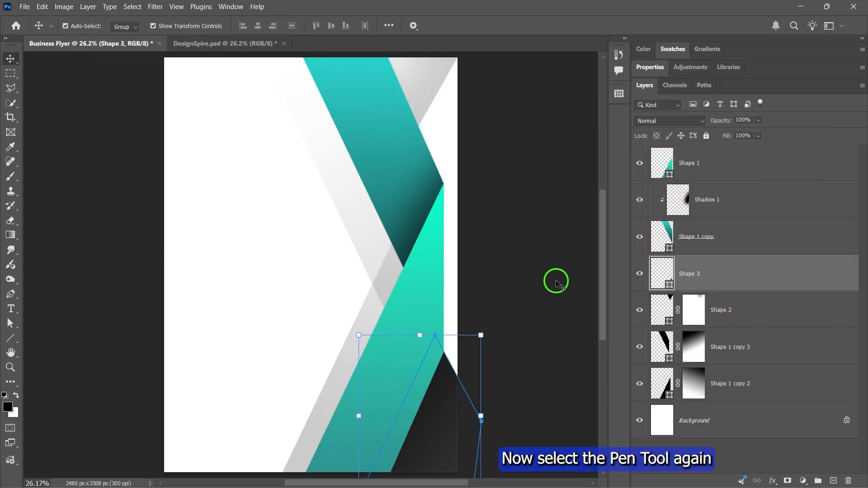
- Draw a four-sided shape about 2271 × 1466 px with the Pen tool in Shape mode over the page's upper-left corner, tucked behind the ribbon
left_click(11, 294)
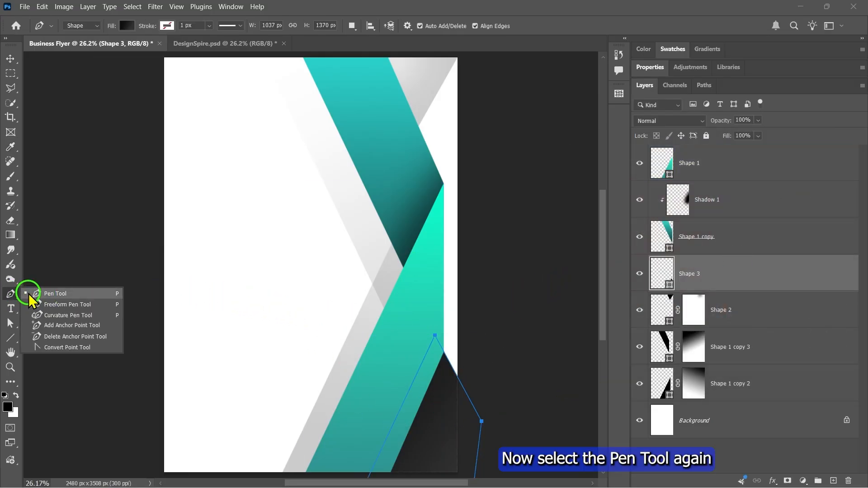
left_click(70, 287)
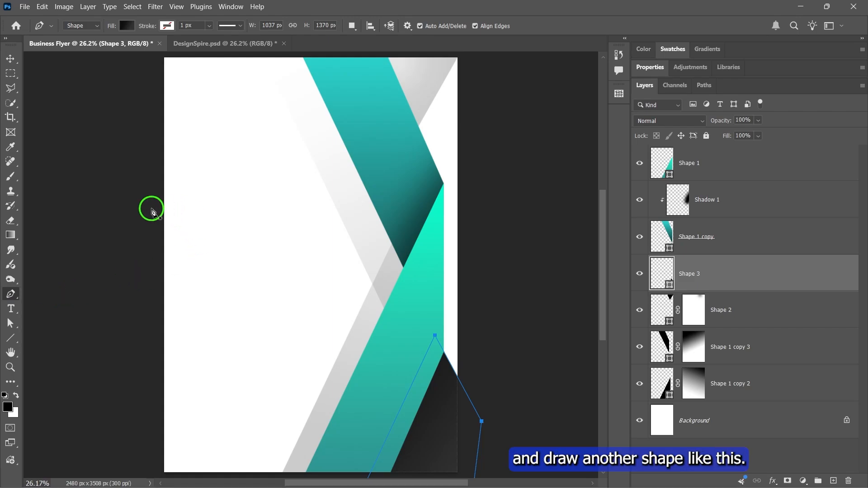
left_click(126, 207)
left_click(394, 208)
key("ctrl+0")
left_click(327, 68)
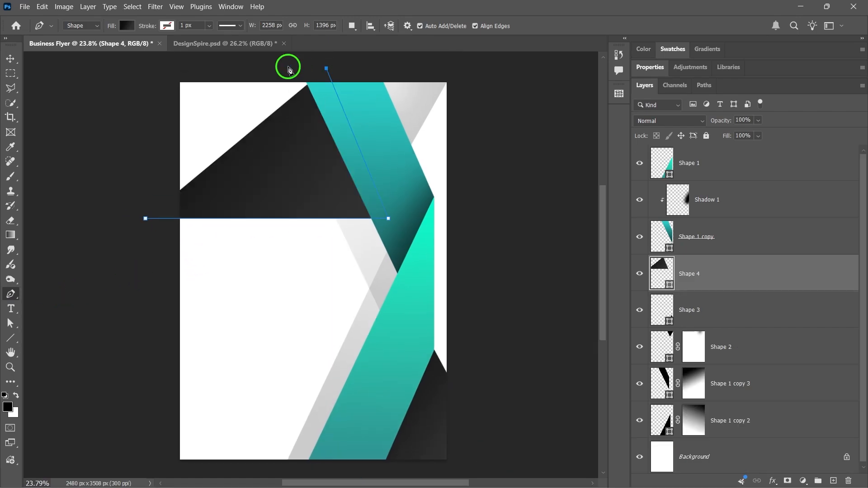
left_click(144, 64)
left_click(146, 219)
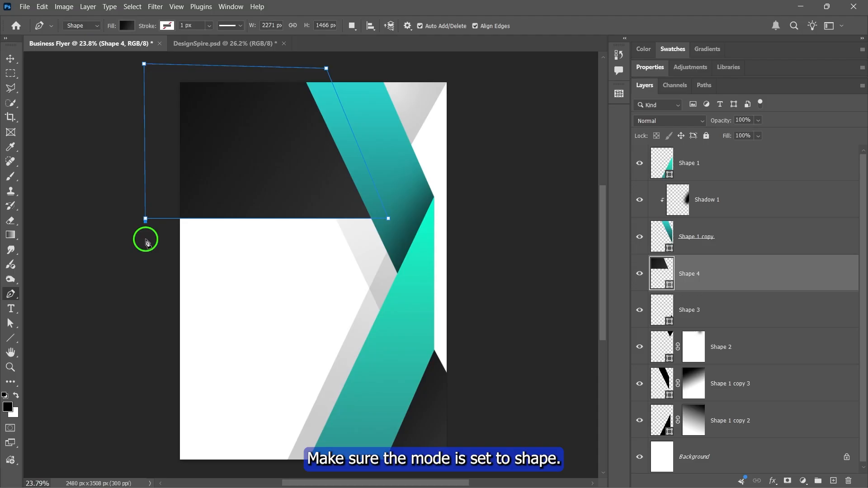
left_click(75, 26)
left_click(75, 36)
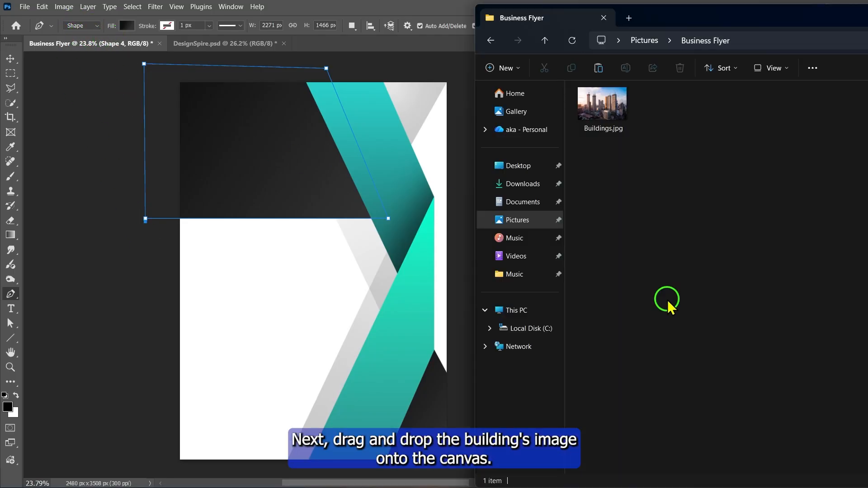
- Place Buildings.jpg over the dark upper-left shape at full page width and clip it to the Shape 4 layer
left_click_drag(607, 118, 601, 120)
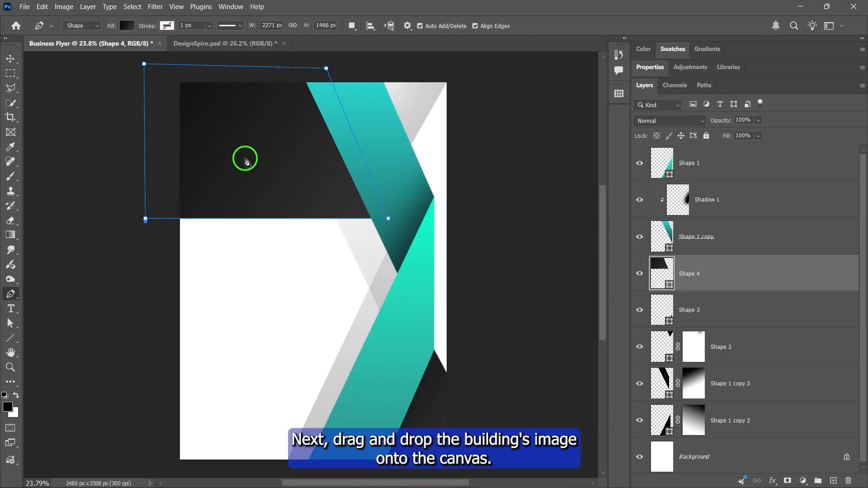
left_click_drag(244, 155, 262, 166)
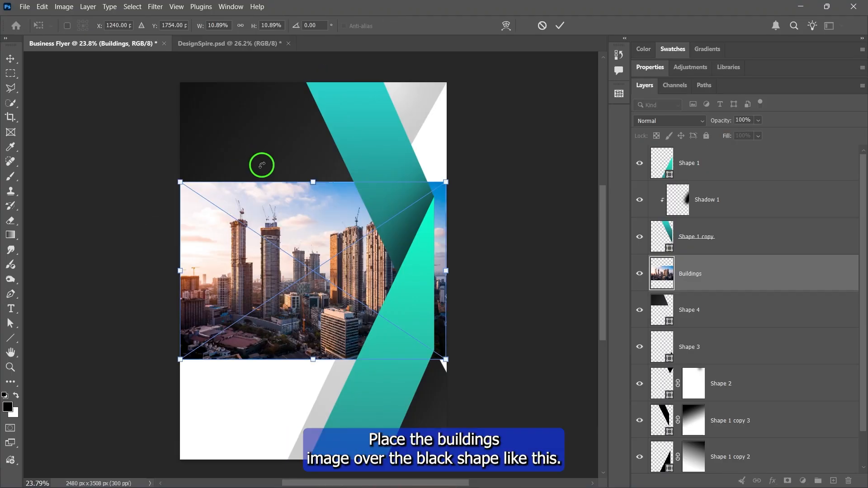
left_click_drag(300, 266, 298, 152)
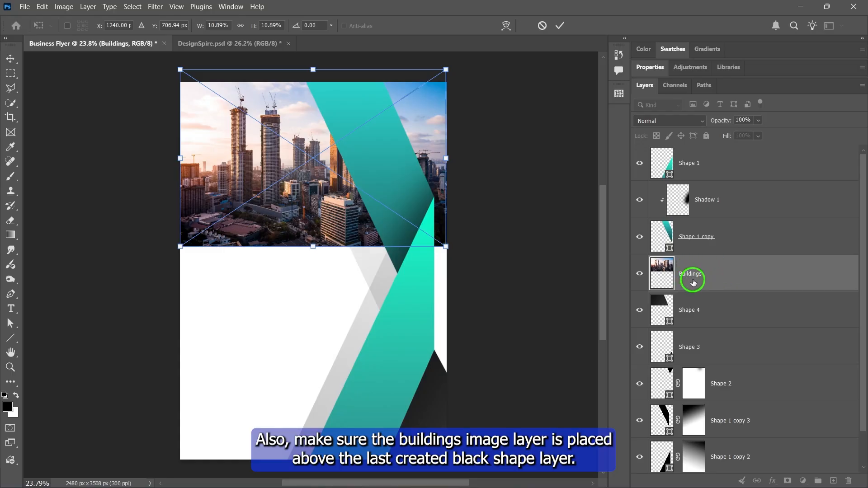
left_click(560, 25)
right_click(706, 278)
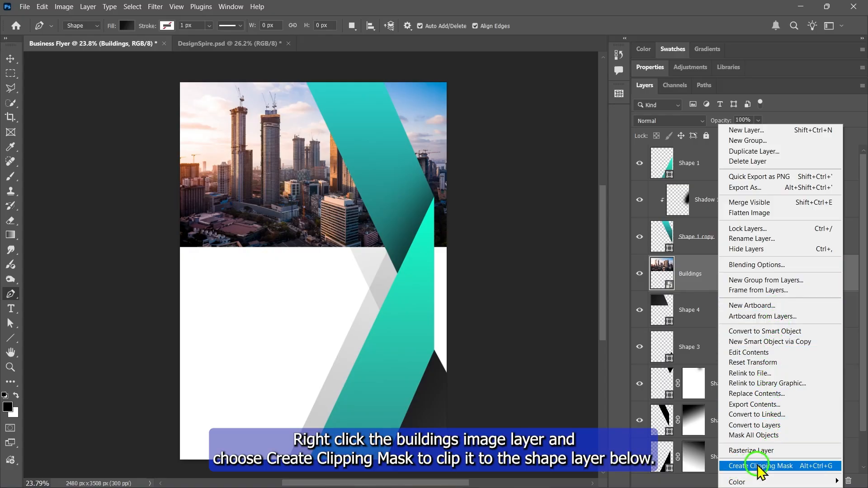
left_click(771, 466)
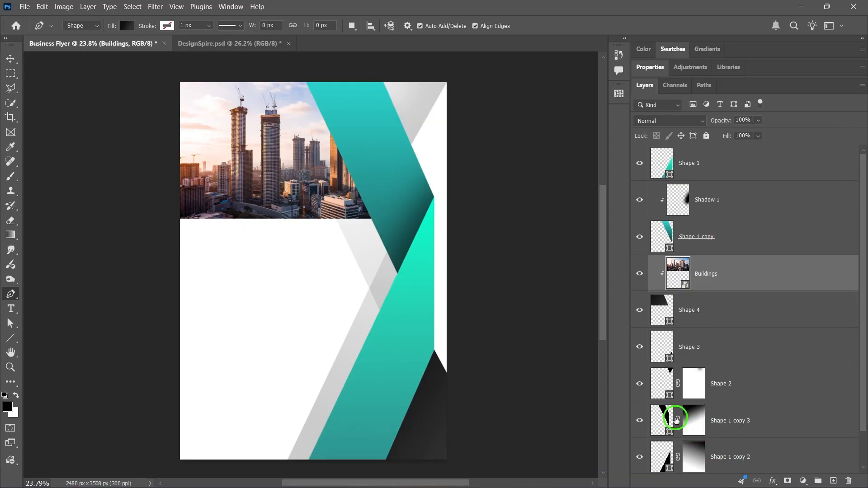
- Duplicate the upper ribbon shape onto the page's left edge and move the duplicate's layer directly below Shape 1 copy
key("v")
left_click(381, 172)
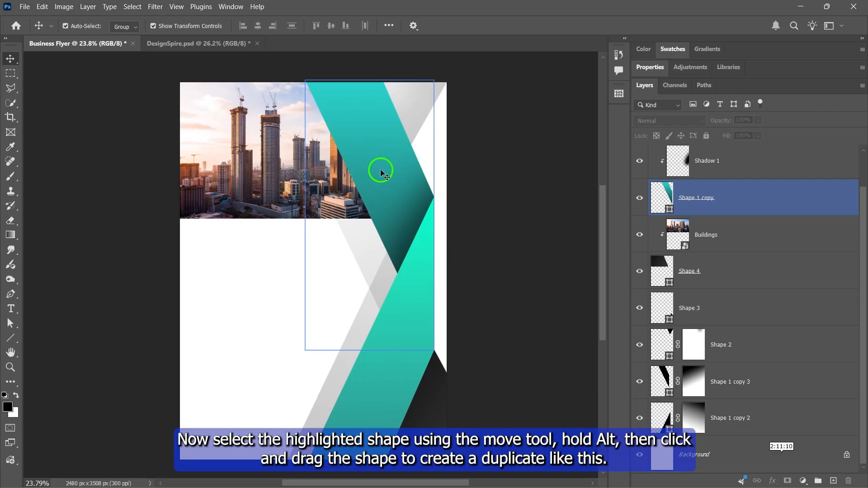
left_click(370, 166)
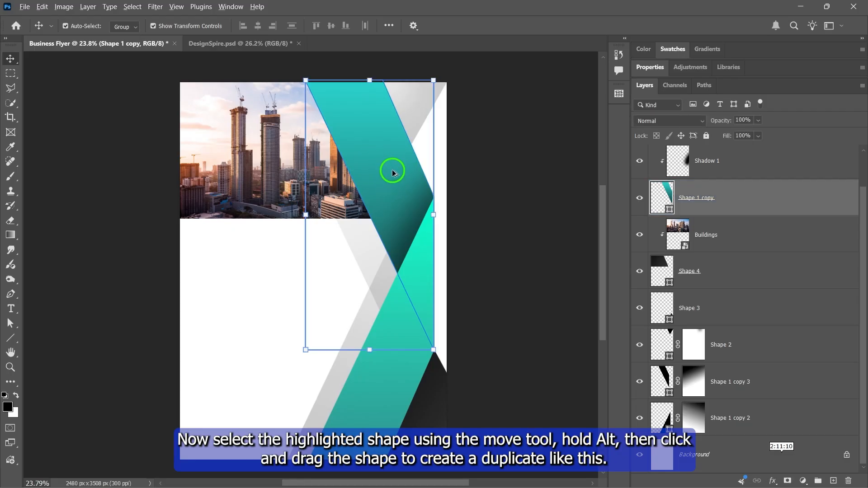
left_click_drag(393, 169, 186, 194)
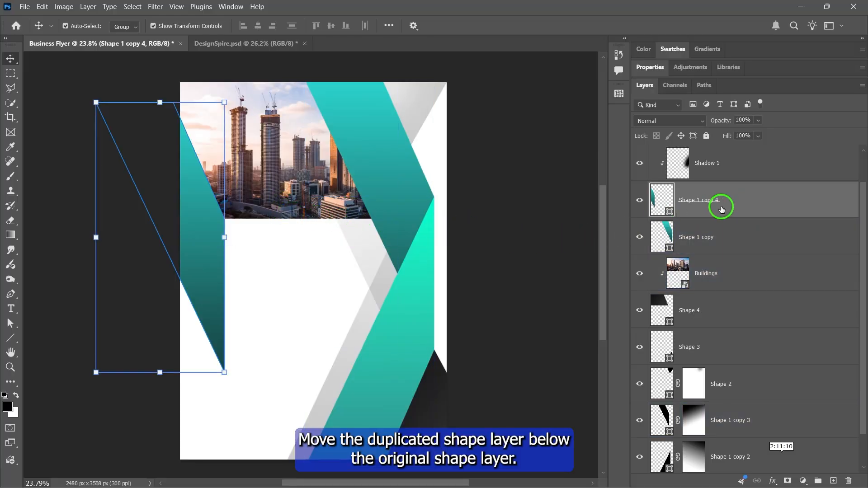
left_click_drag(728, 203, 734, 255)
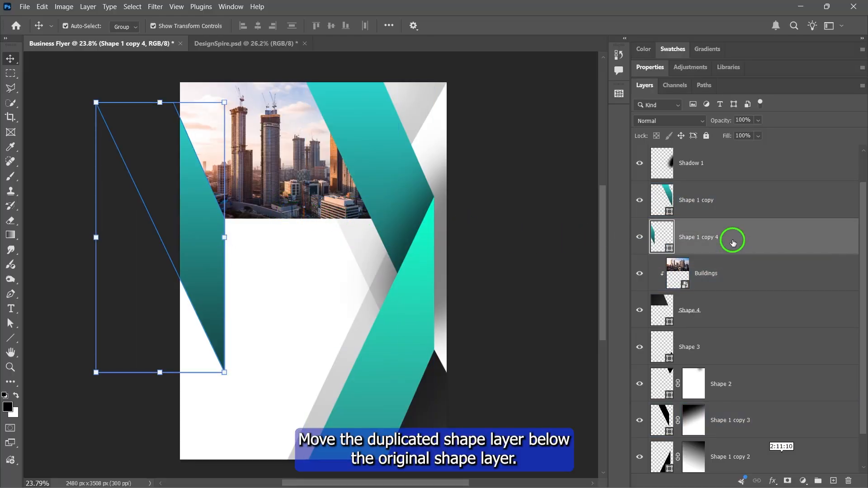
- Clip Shadow 1 back onto Shape 1 copy, and clip the duplicated ribbon shape to the Buildings layer
right_click(716, 167)
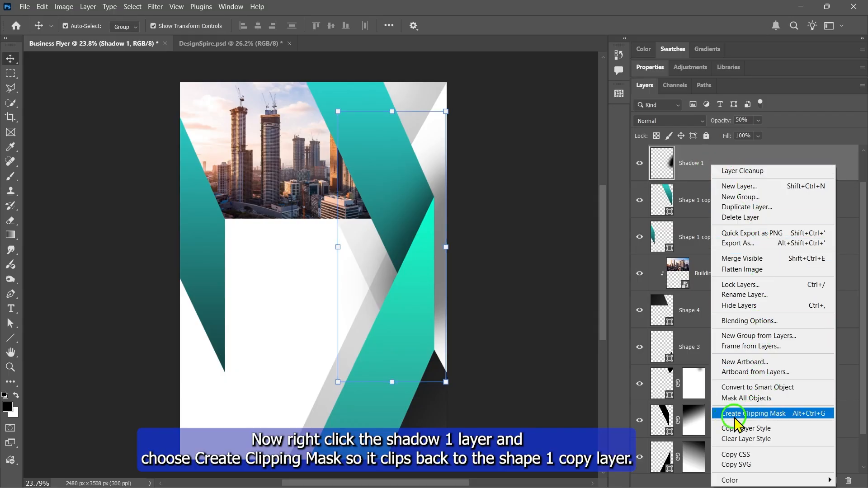
left_click(760, 415)
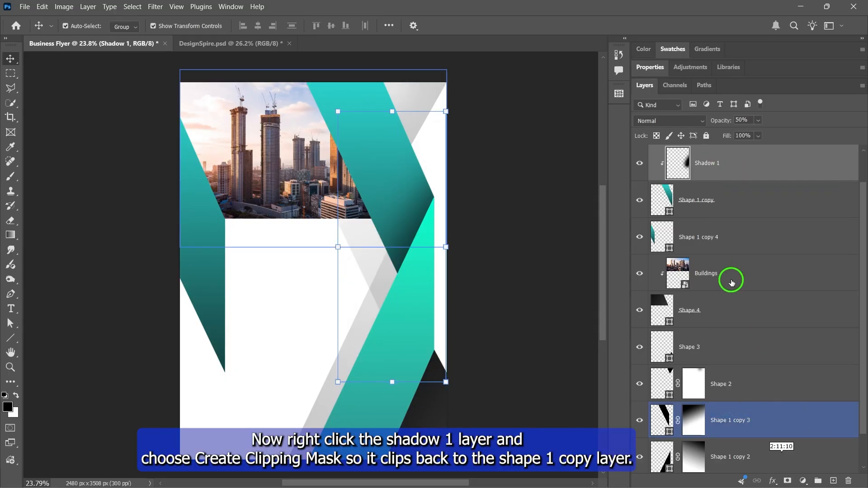
right_click(744, 241)
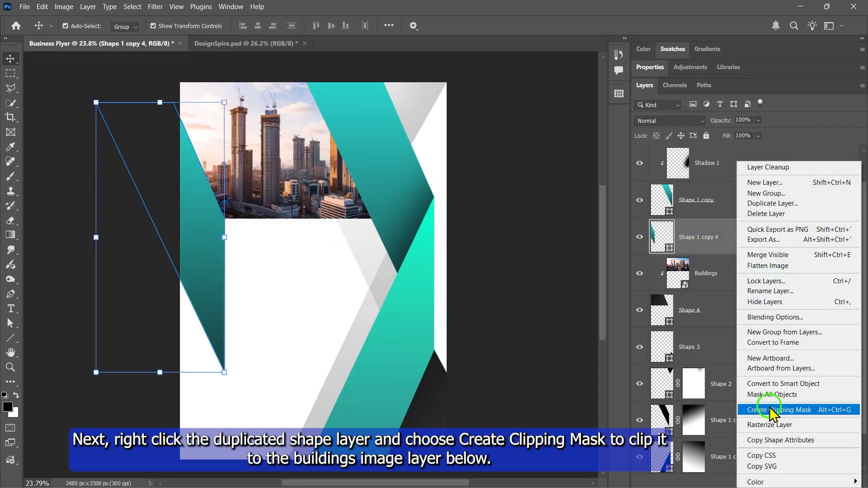
left_click(781, 411)
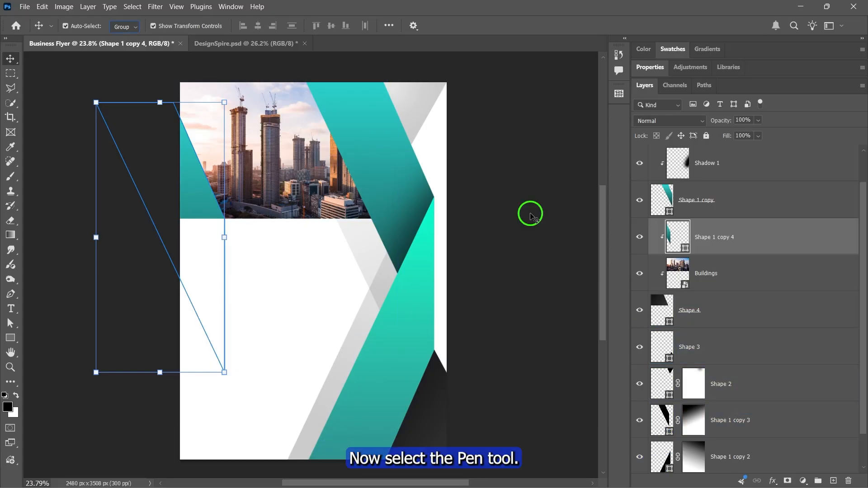
- Recolour the ribbon copy clipped to the buildings photo with a linear gradient from 1f1f1f to 2b2b2b at 135 degrees
left_click(10, 294)
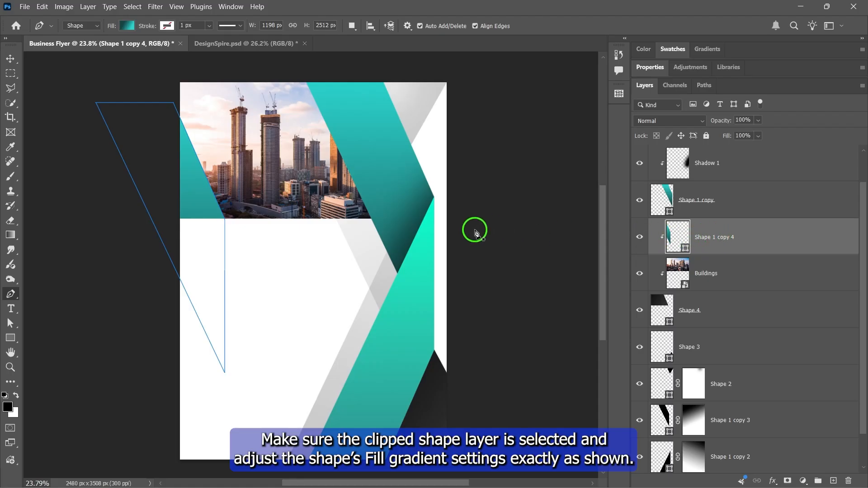
left_click(127, 26)
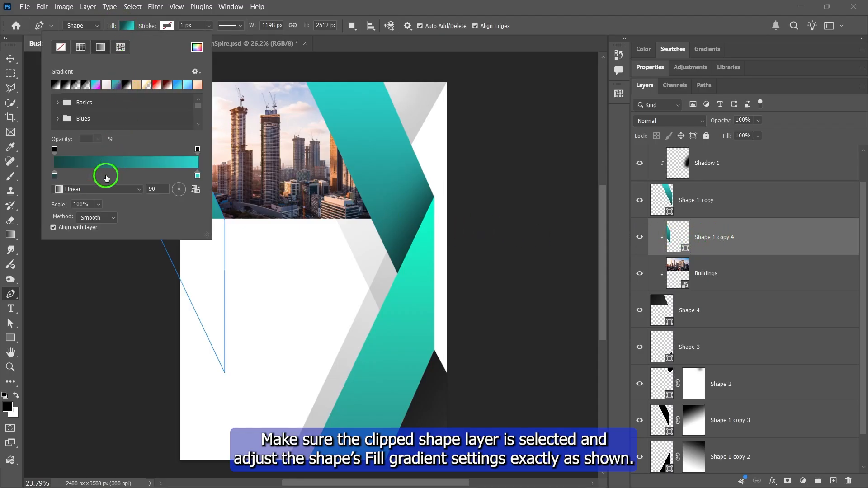
double_click(53, 175)
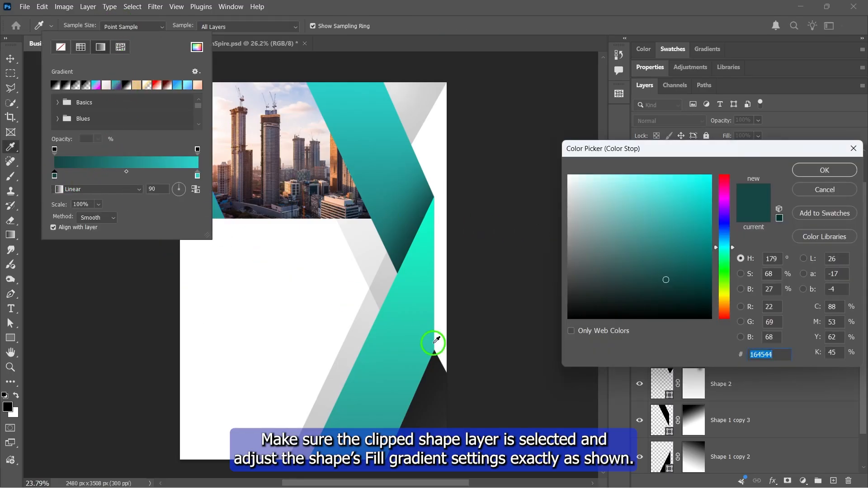
type("1f1f1f")
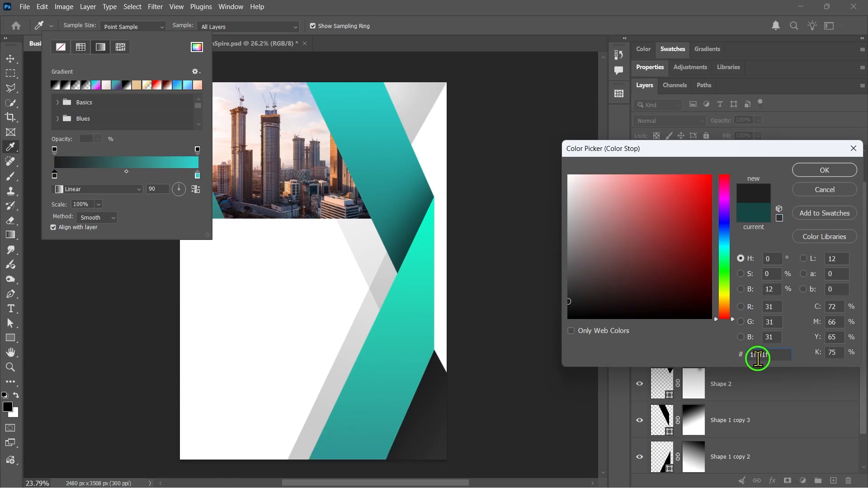
double_click(760, 356)
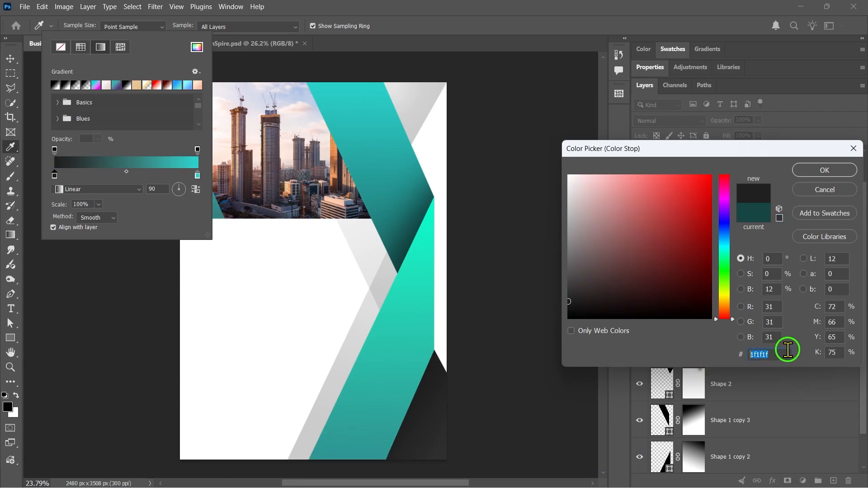
left_click(825, 172)
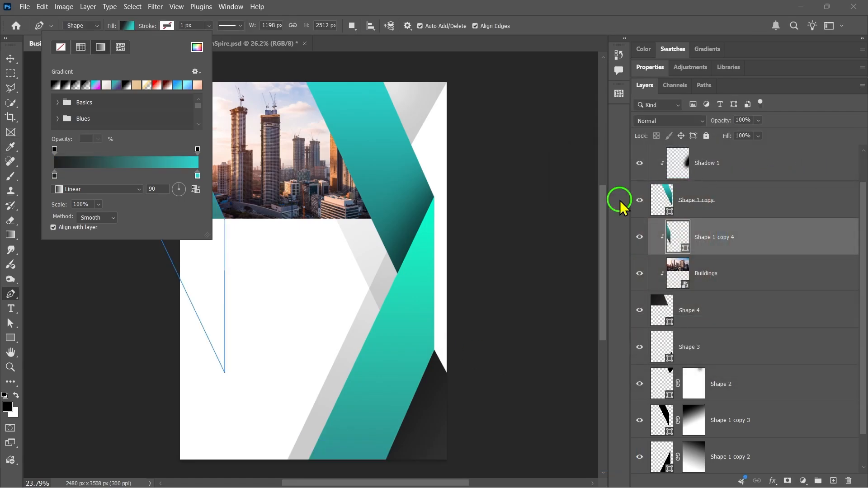
double_click(198, 176)
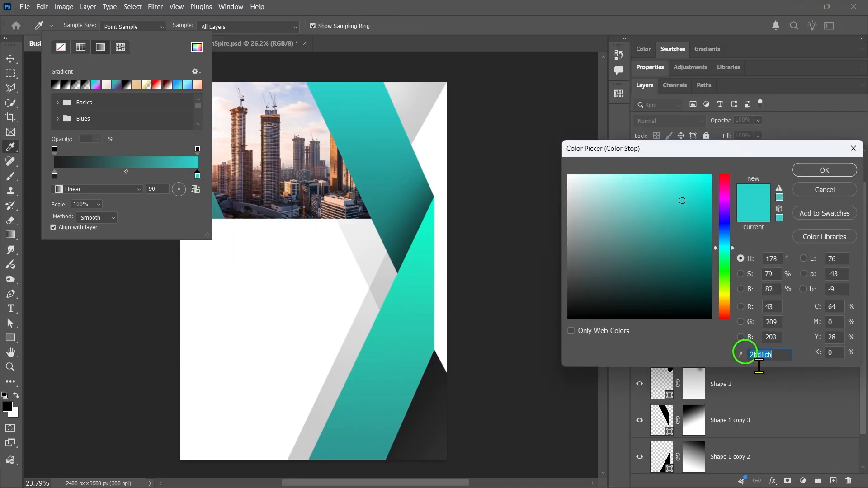
type("2b2b2b")
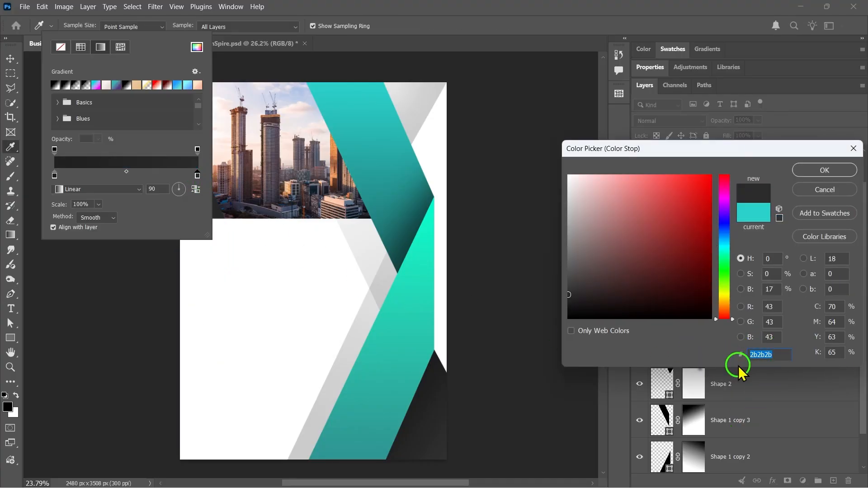
left_click(821, 172)
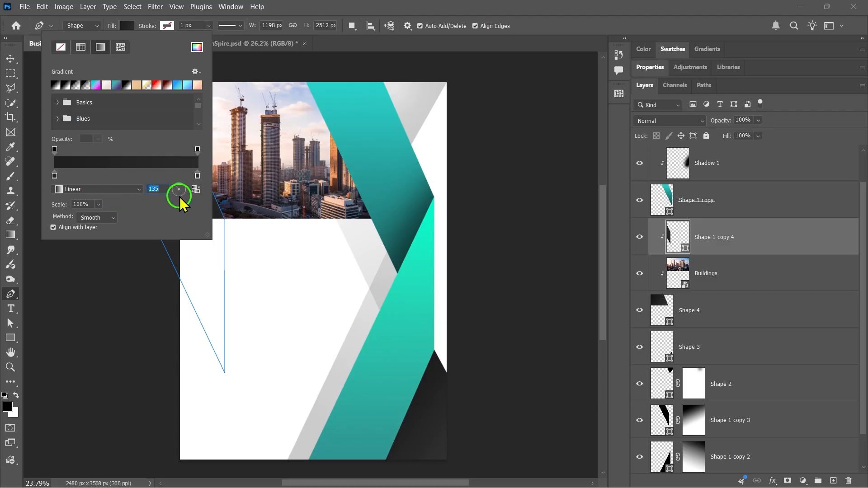
left_click(127, 25)
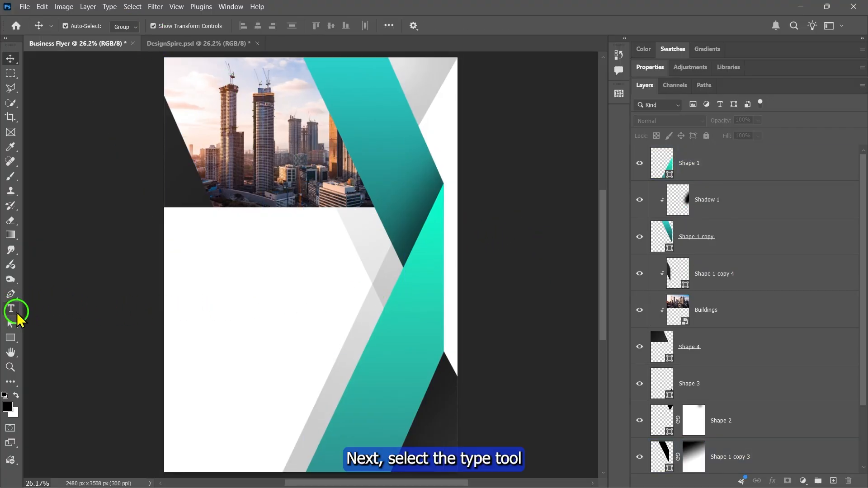
- Add a three-line title reading BUSINESS, SERVICE, MANAGEMENT in the white area below the buildings photo
left_click(11, 309)
left_click(201, 243)
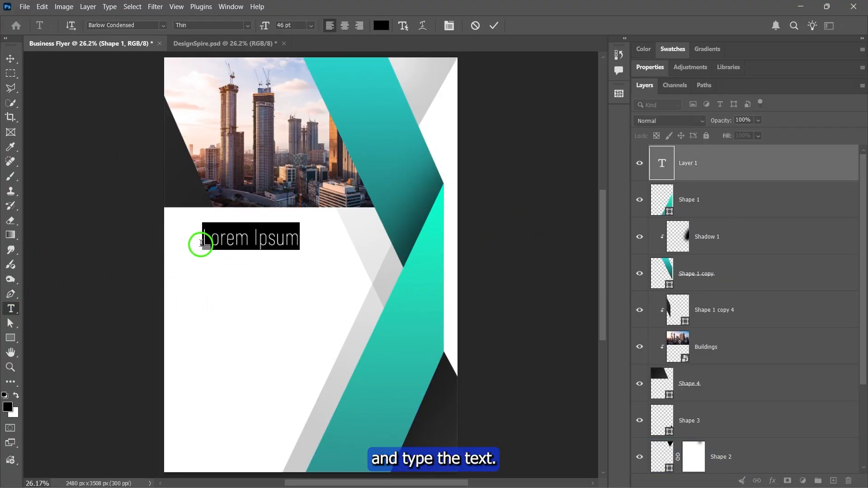
type("BUSINESS")
key("Return")
type("SERVICE")
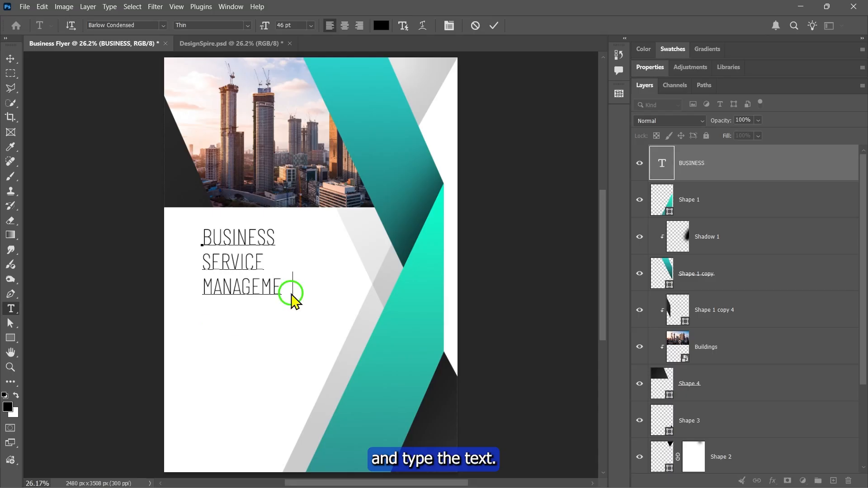
- Set the SERVICE MANAGEMENT lines in HENKO Regular and shift the title slightly up and toward the page's left edge
left_click_drag(203, 255, 306, 304)
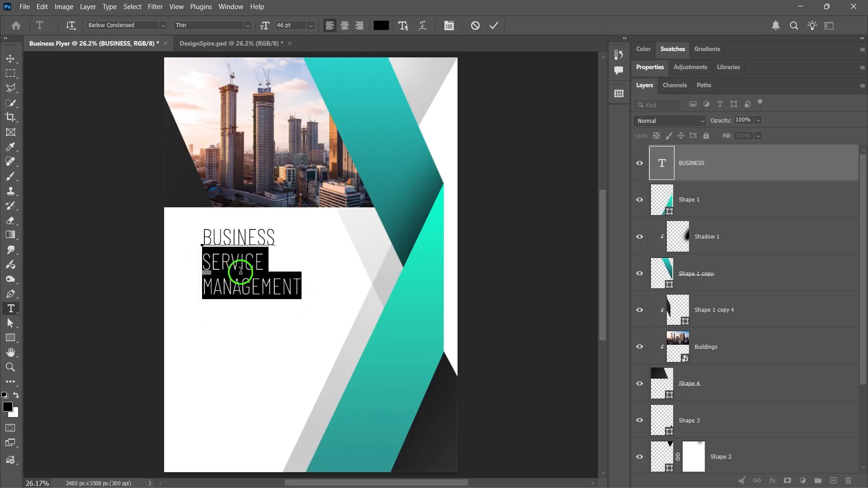
left_click(648, 68)
left_click(721, 134)
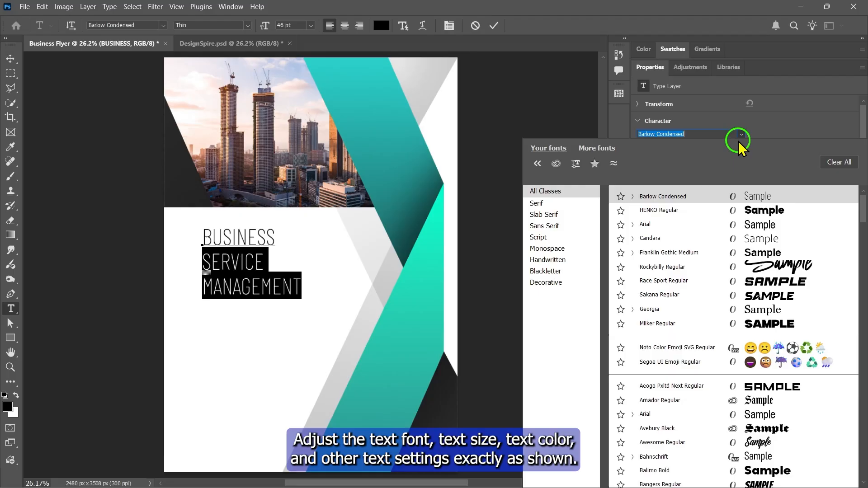
left_click(714, 211)
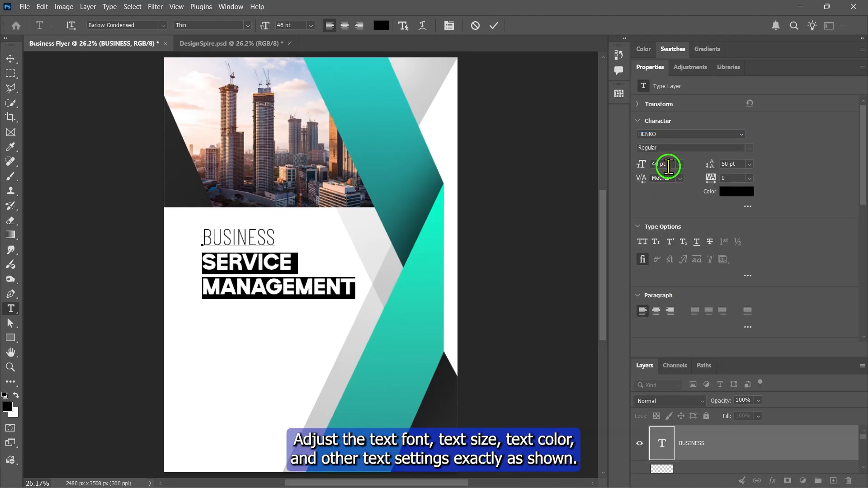
left_click(493, 25)
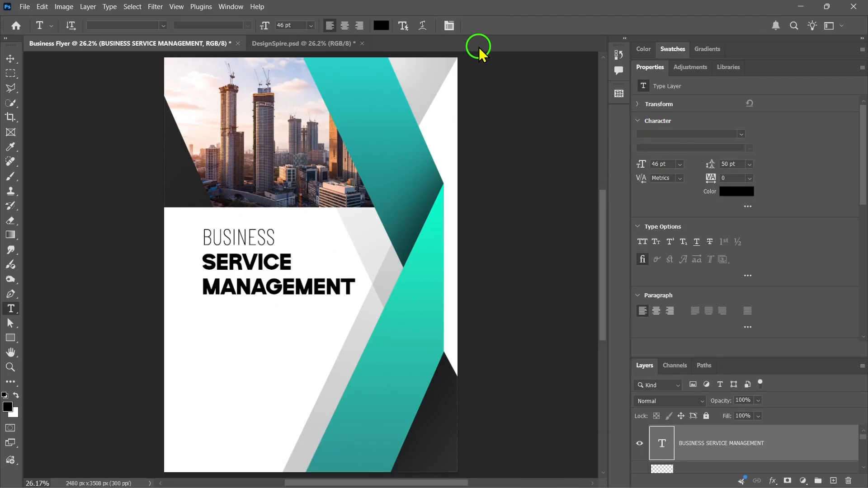
left_click(10, 59)
mouse_move(233, 265)
left_mouse_down()
mouse_move(236, 258)
mouse_move(225, 259)
left_mouse_up()
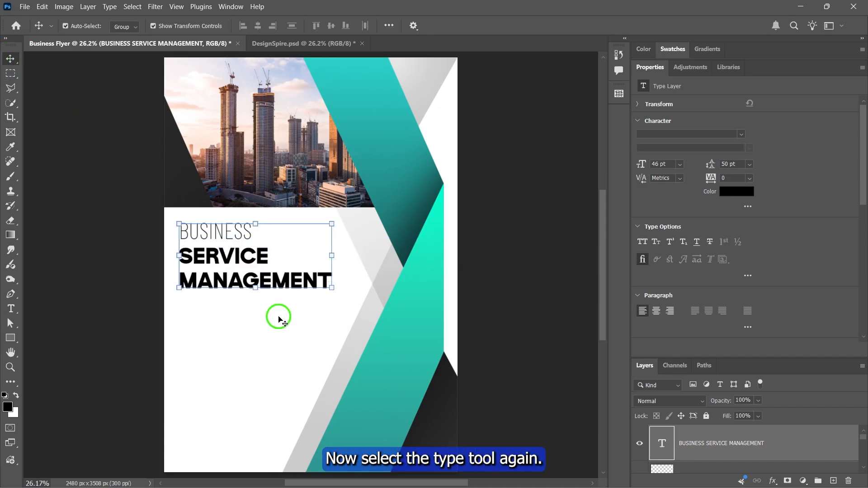
- Create a placeholder paragraph text box below the title in Barlow Condensed Thin at 15 pt
left_click(13, 309)
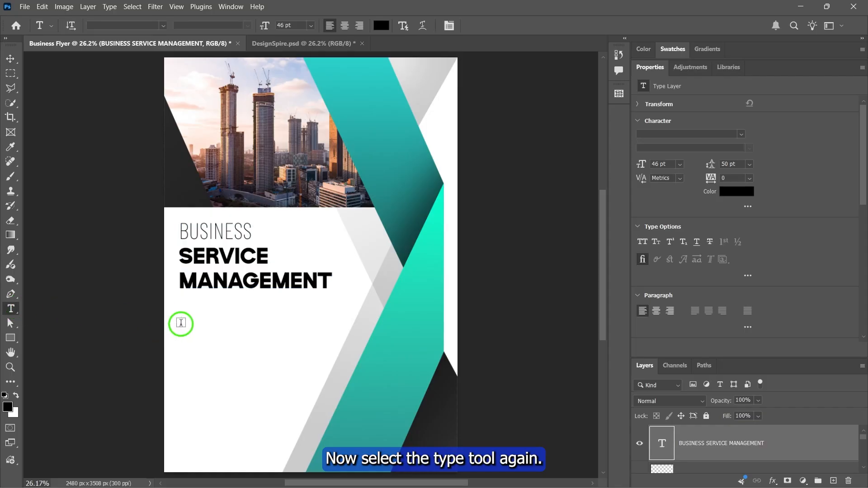
left_click_drag(180, 313, 302, 421)
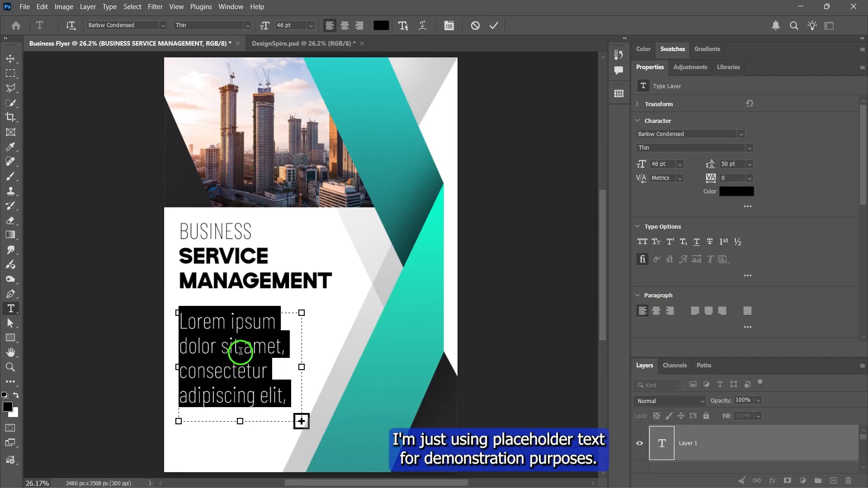
left_click(163, 26)
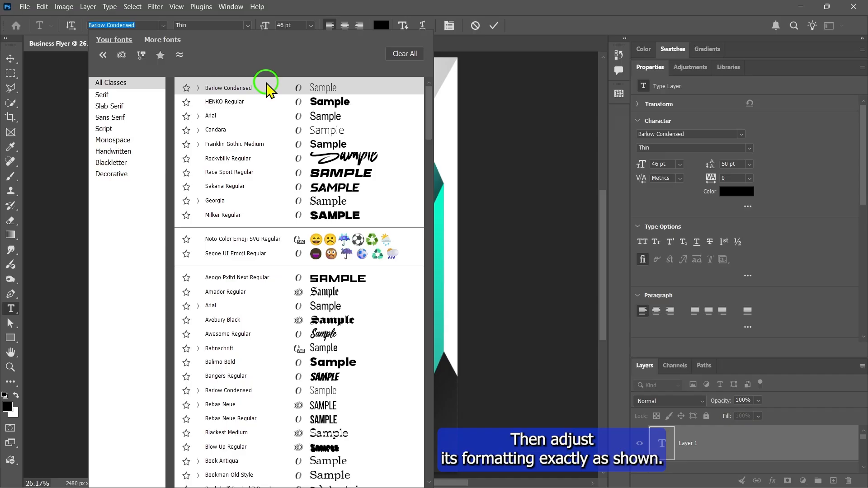
left_click(272, 88)
left_click(214, 25)
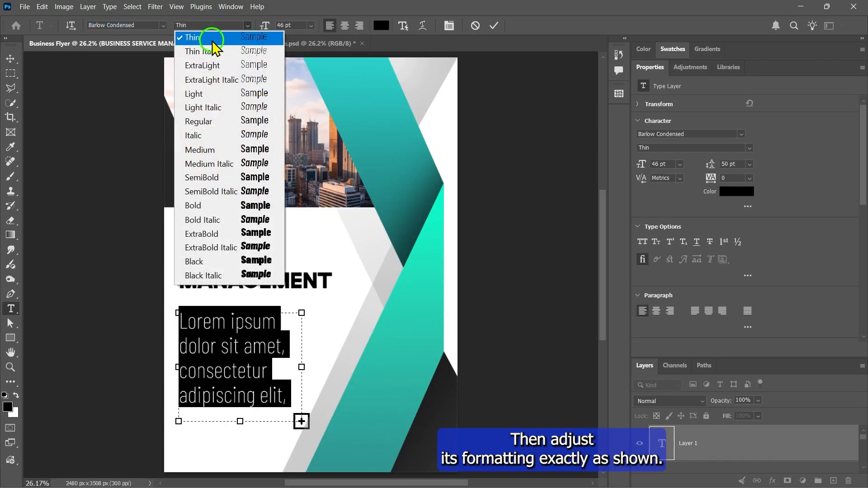
left_click(211, 39)
left_click(282, 25)
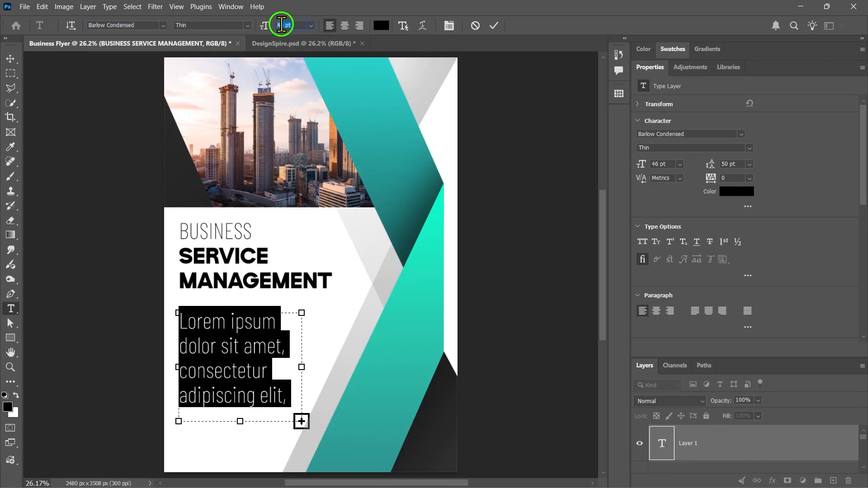
type("15")
key("Return")
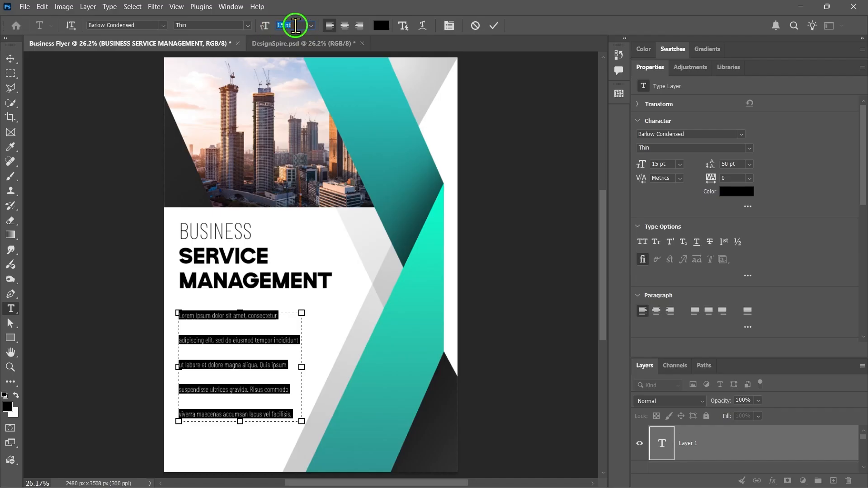
- Set the placeholder paragraph's leading to 14 pt
left_click(739, 166)
type("35")
key("Return")
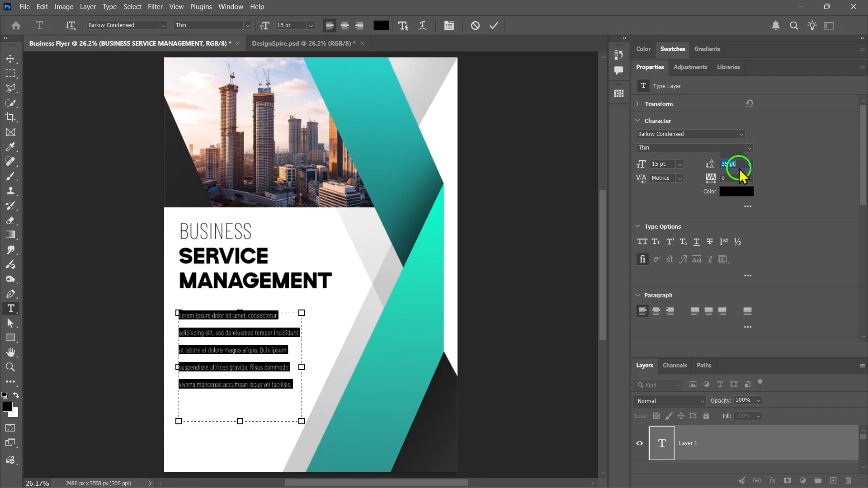
type("14")
key("Return")
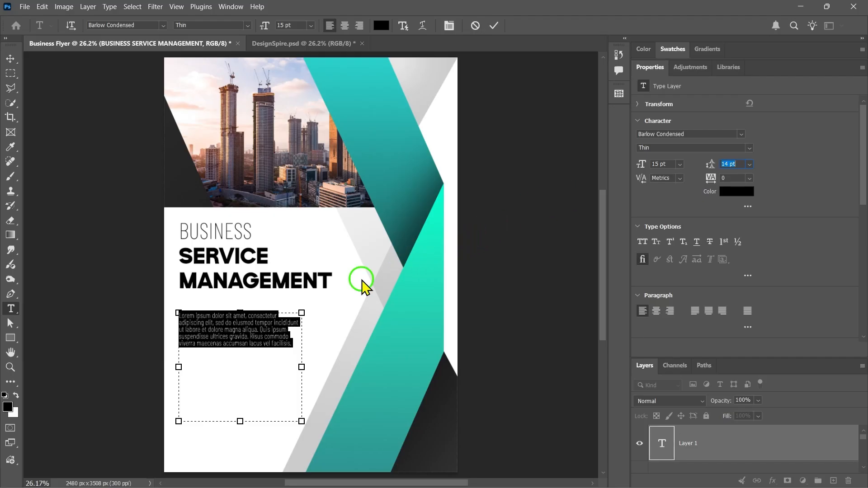
- Add the line YOUR HEADLINE above the placeholder paragraph, separated by a blank line
left_click(295, 341)
key("Return")
key("Return")
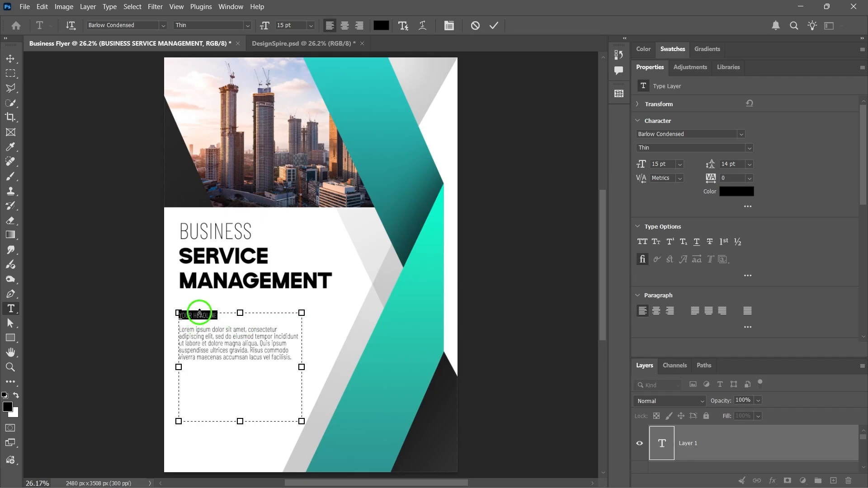
- Format the YOUR HEADLINE line as Bold at 19 pt
left_click(275, 26)
key("Up")
key("Up")
key("Up")
key("Up")
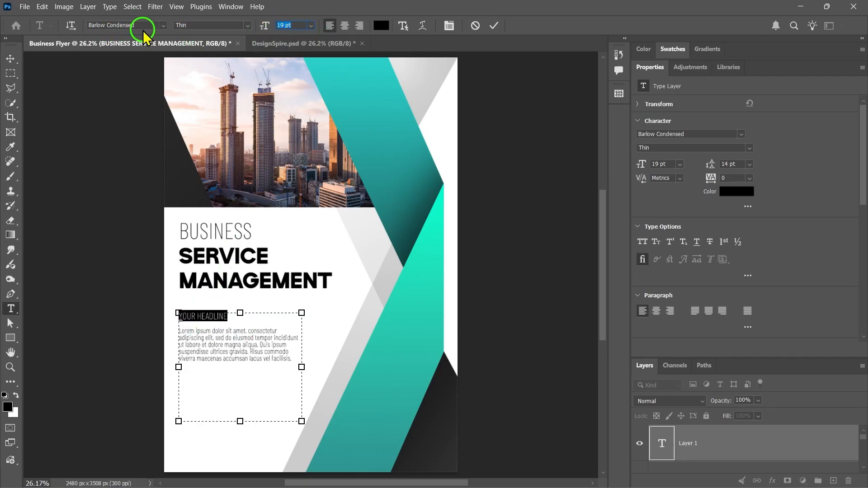
left_click(244, 26)
left_click(201, 206)
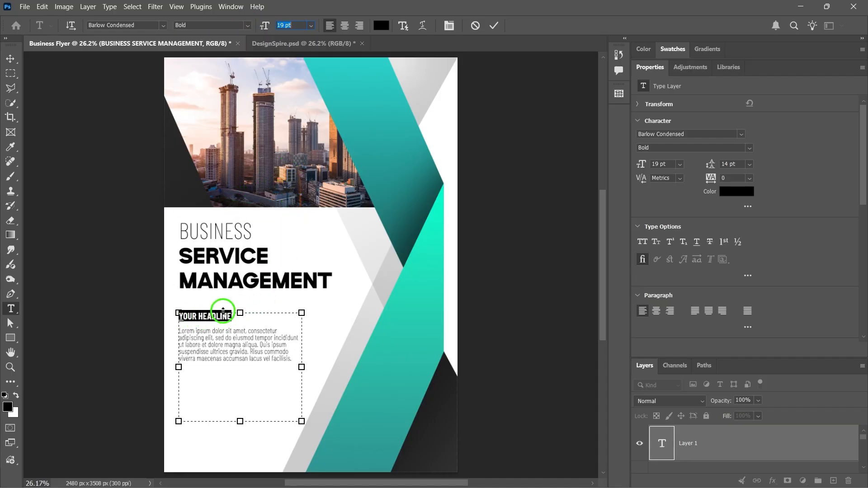
- Colour the YOUR HEADLINE line teal 2cb6a5, sampled from the lower ribbon
left_click(374, 28)
left_click(422, 143)
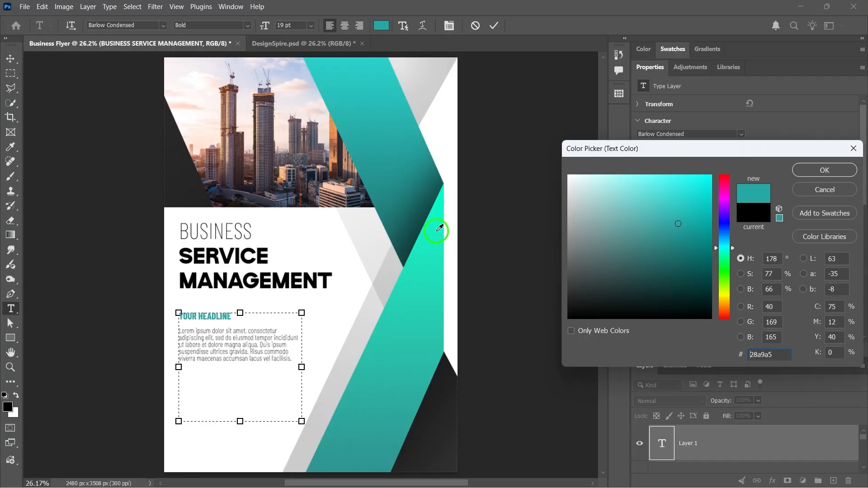
left_click(378, 361)
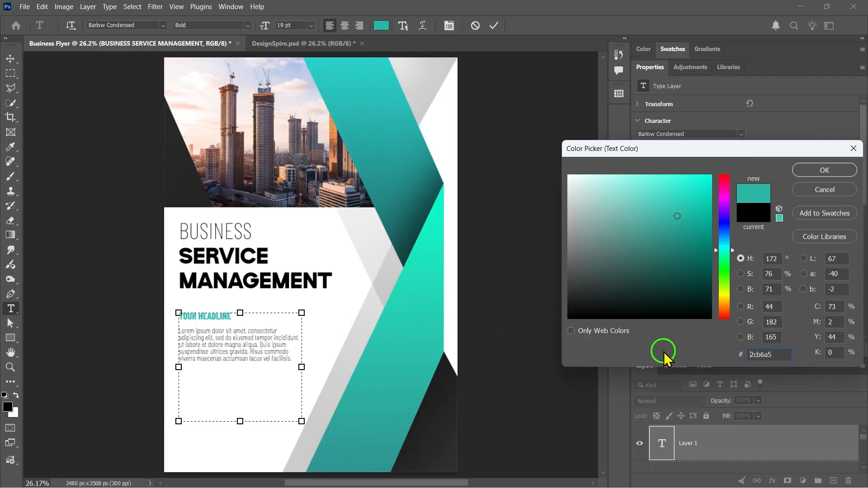
left_click_drag(778, 353, 700, 367)
left_click(830, 171)
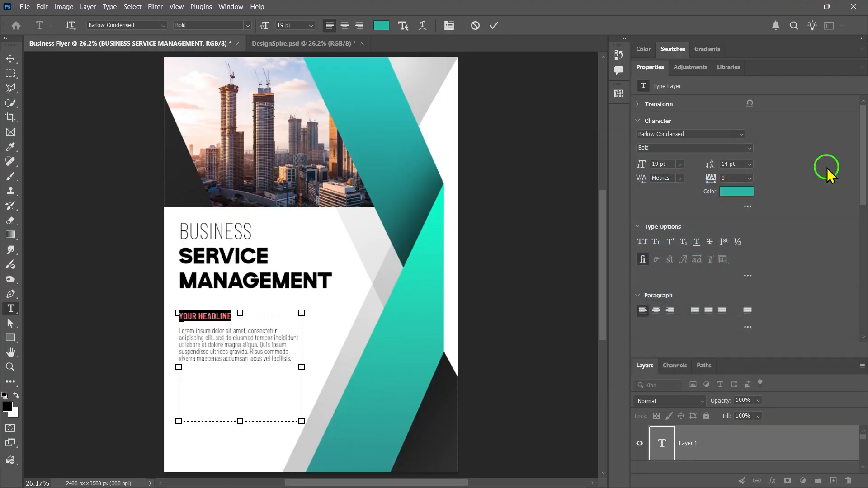
- Change the placeholder body text below the headline to the Light font style
left_click_drag(295, 355, 166, 327)
key("ctrl+c")
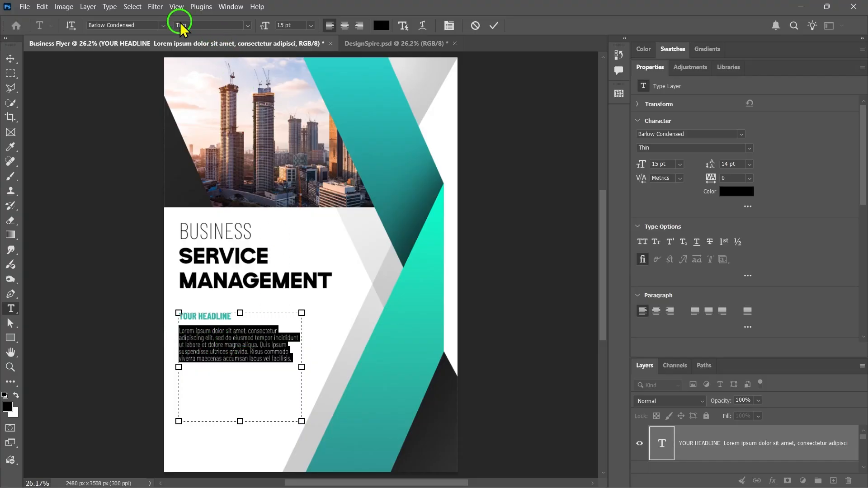
left_click(242, 26)
left_click(220, 94)
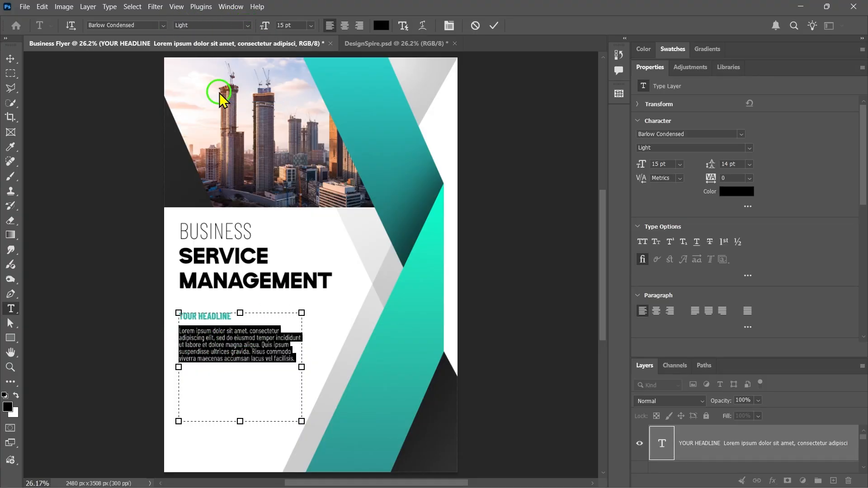
- Paste more placeholder text after the body paragraph and break it into two paragraphs in a slightly wider text box
left_click(297, 359)
key("ctrl+v")
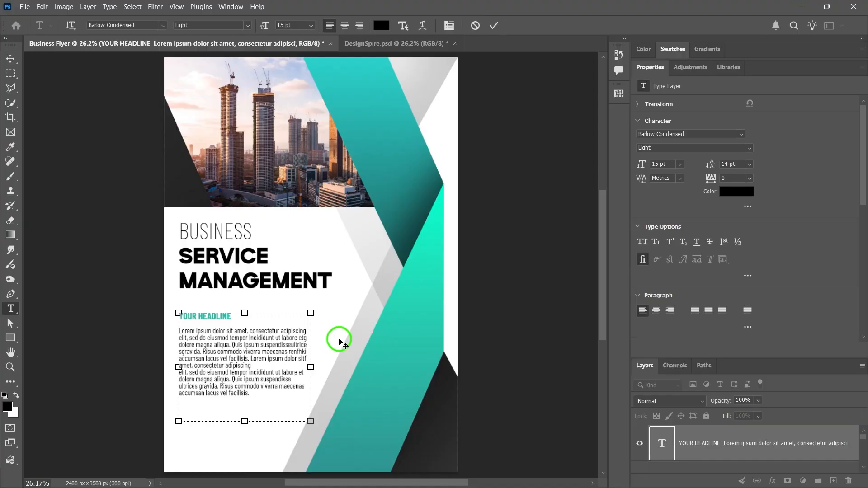
key("Return")
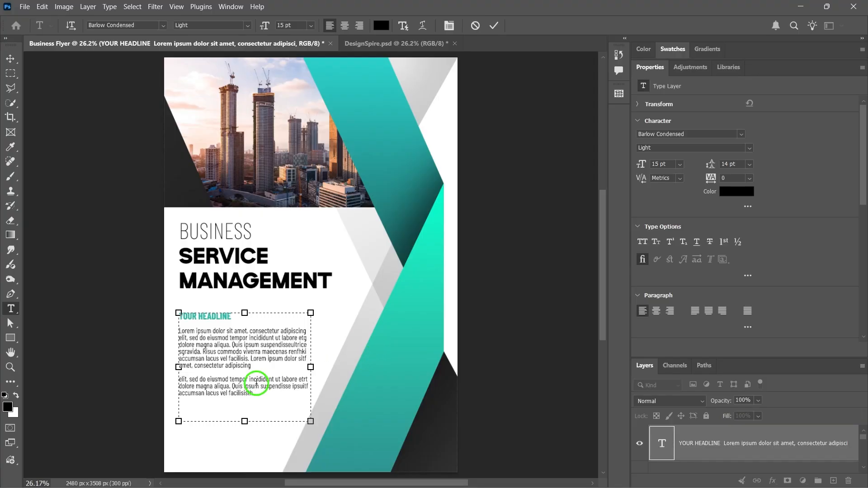
- Commit the body text and add the text BRAND below it in Sakana Regular at 41 pt
left_click(494, 26)
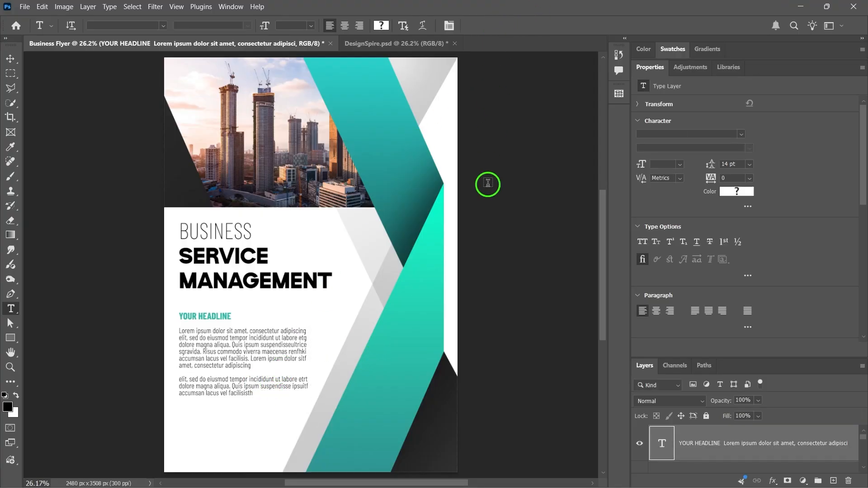
left_click(185, 419)
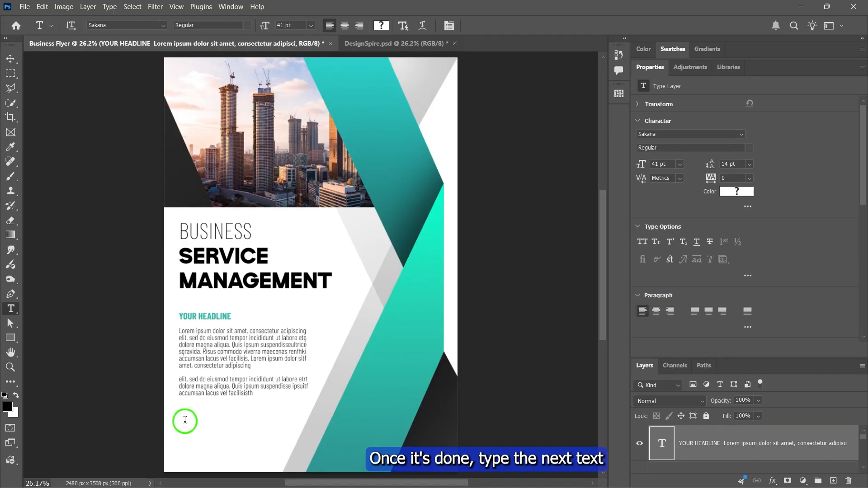
type("BRAND")
double_click(239, 412)
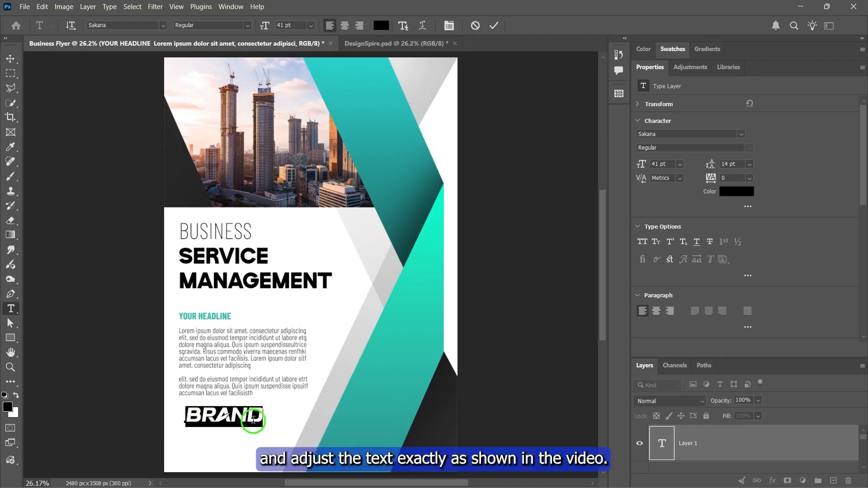
left_click(741, 134)
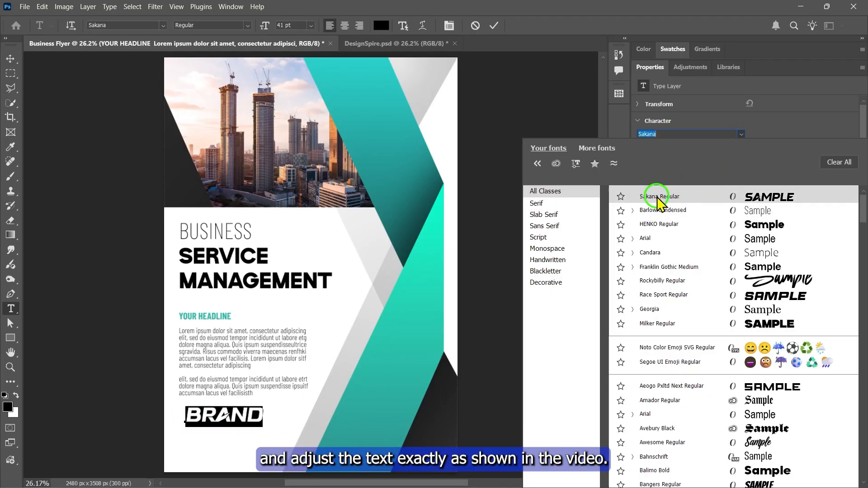
left_click(661, 196)
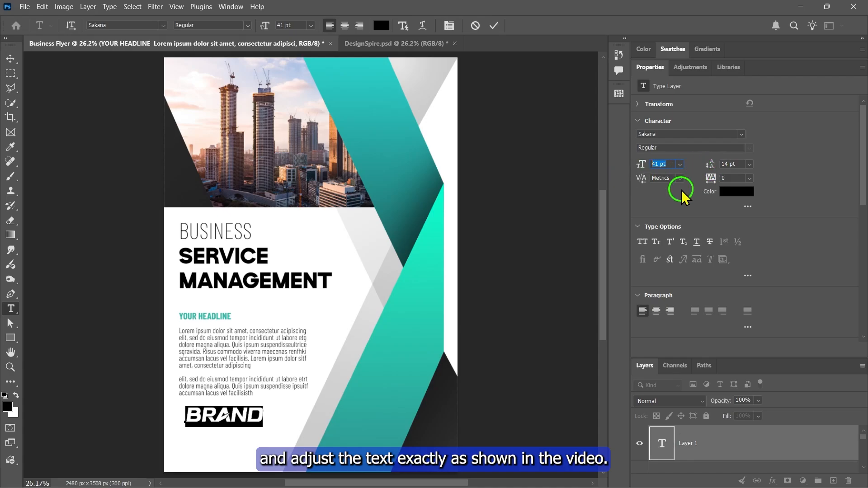
- Add COMPANY NAME as a second line below BRAND and set its size to 21 pt
left_click(284, 413)
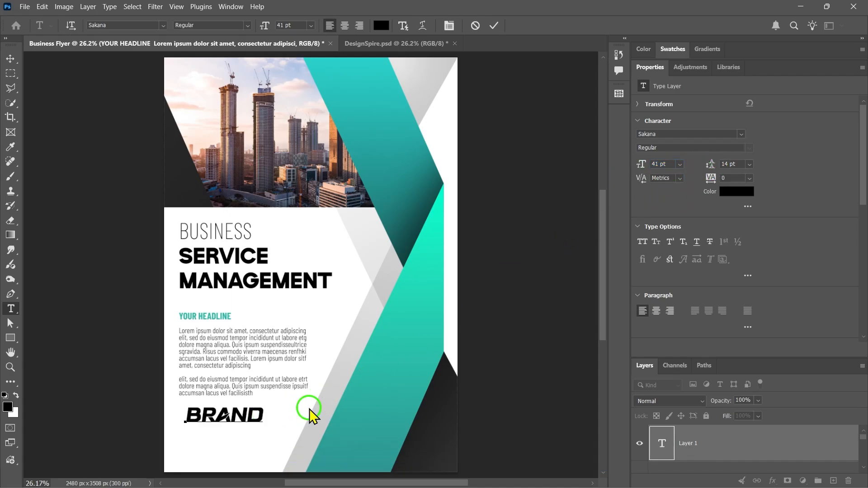
key("Return")
type("COMPANY NAME")
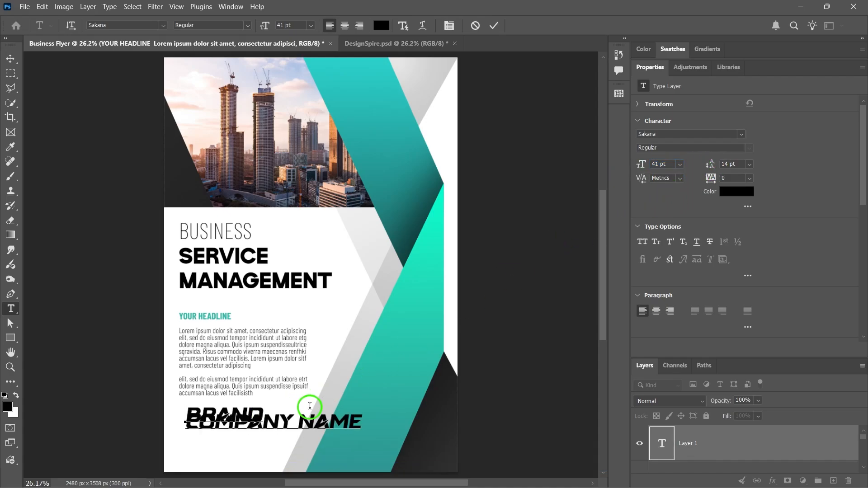
triple_click(321, 418)
left_click(728, 180)
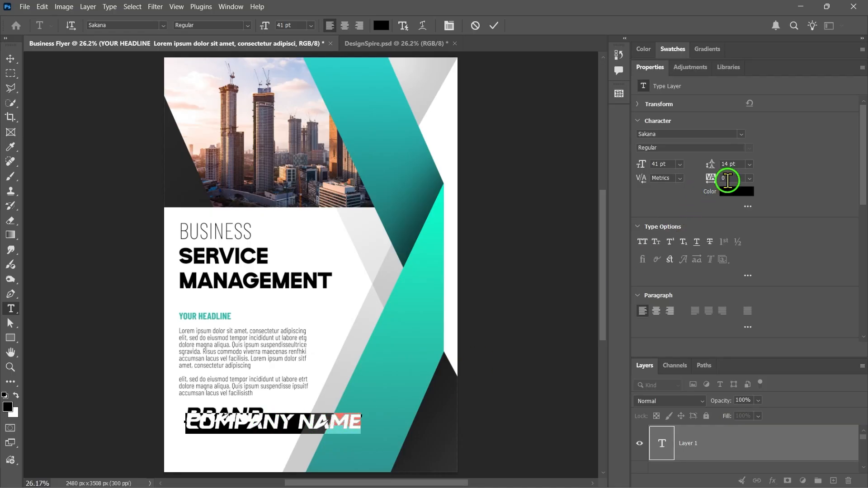
scroll(669, 163, "down", 20)
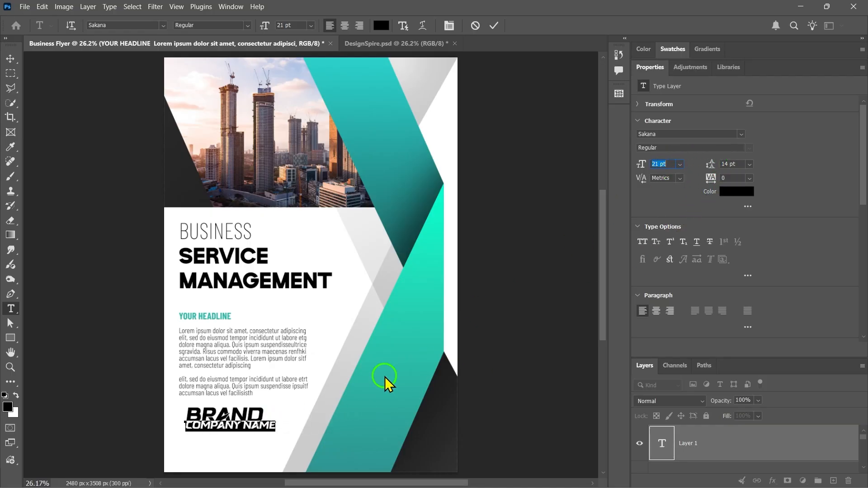
- Change the COMPANY NAME line's font to Franklin Gothic Medium Regular
left_click(253, 428)
triple_click(258, 427)
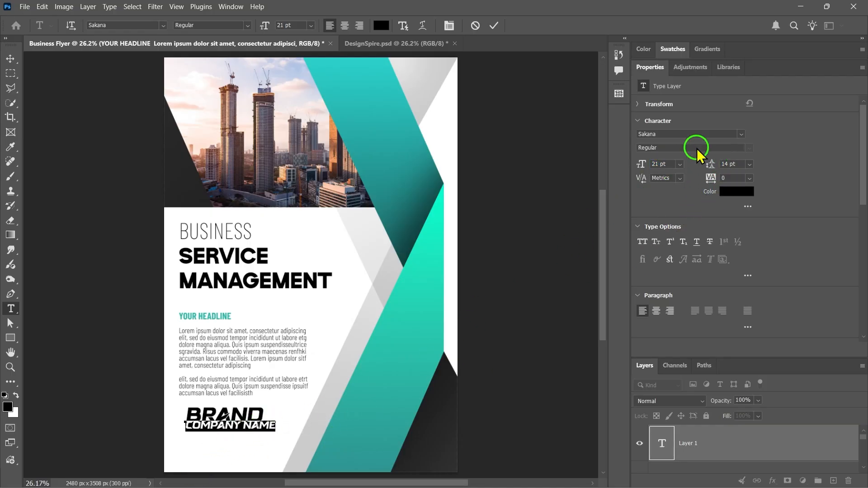
left_click(738, 133)
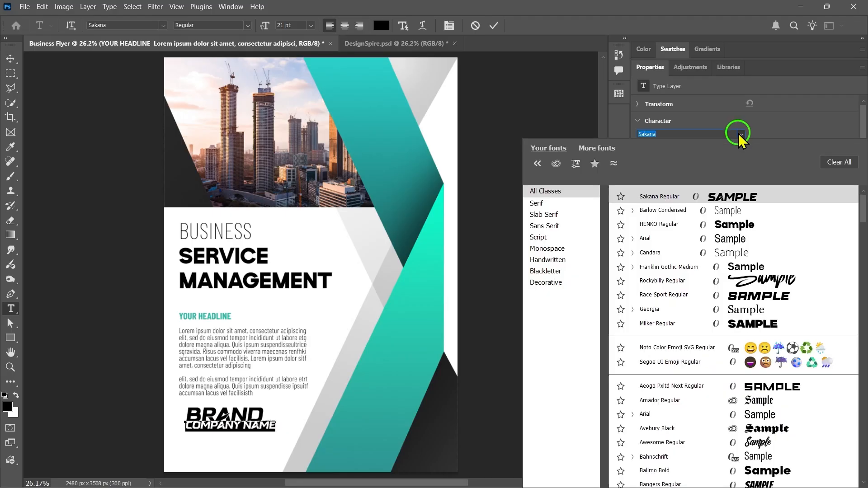
left_click(672, 268)
left_click(244, 26)
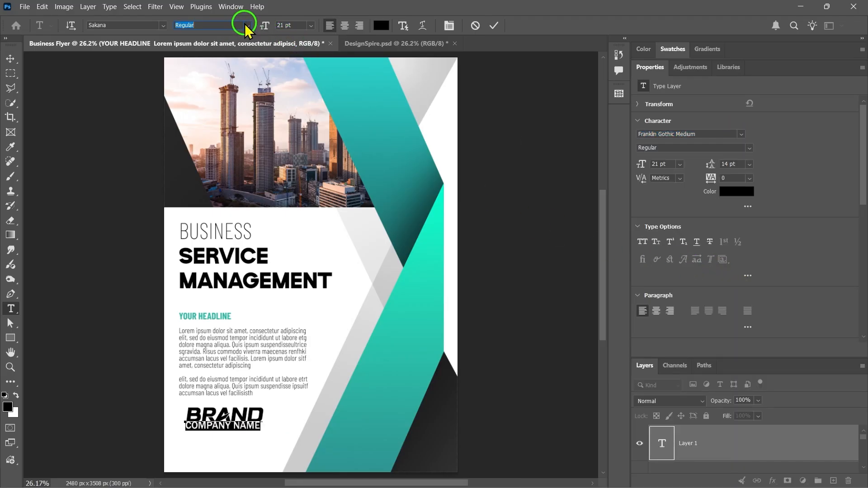
- Set the COMPANY NAME line's tracking to 100 and its leading to 23 pt
triple_click(250, 426)
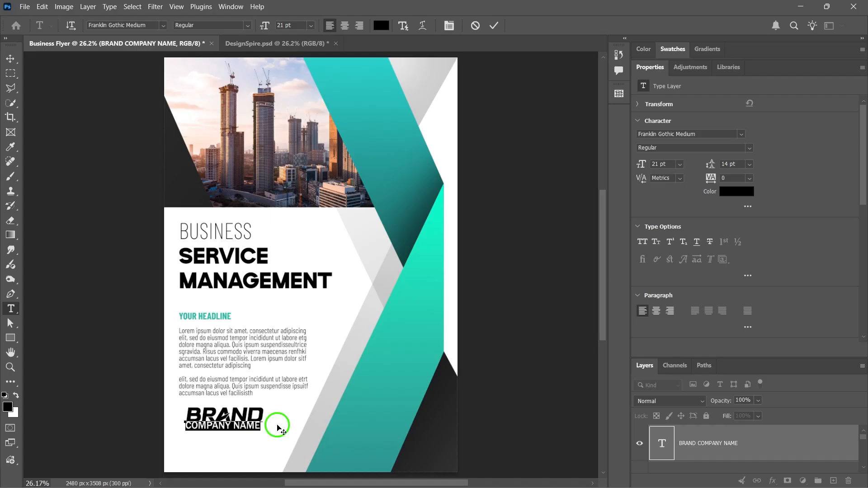
left_click(738, 179)
left_click(711, 178)
scroll(732, 177, "up", 4)
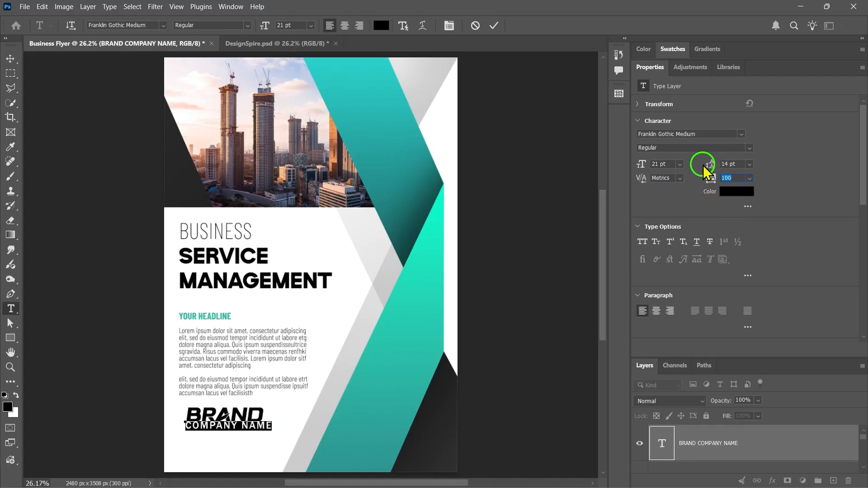
left_click(733, 159)
scroll(733, 161, "up", 9)
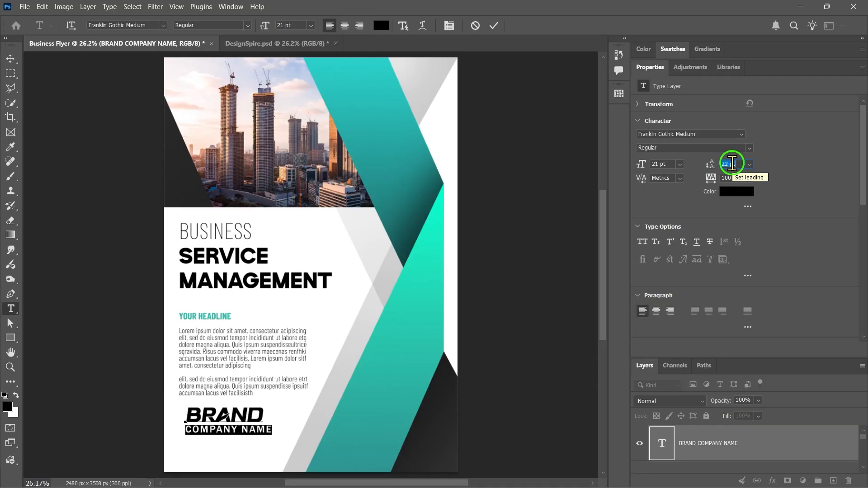
left_click(248, 435)
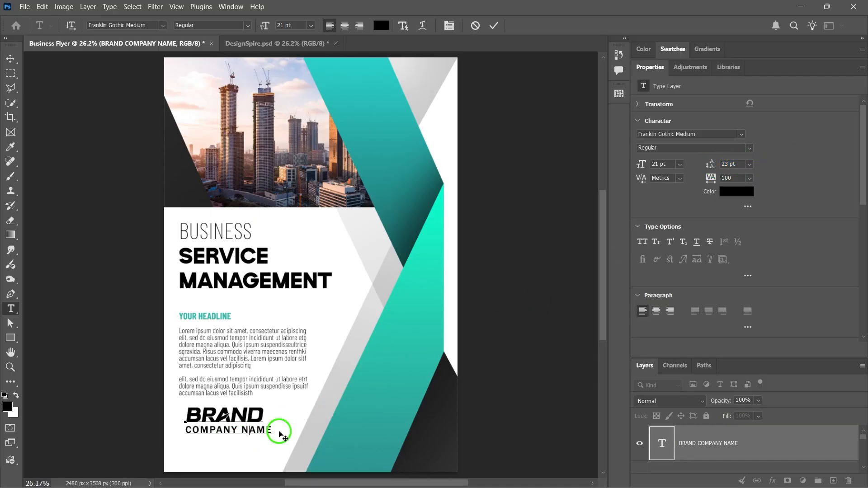
- Colour the word BRAND teal 2aac9c, sampling YOUR HEADLINE and darkening the shade slightly, and commit the text
double_click(250, 410)
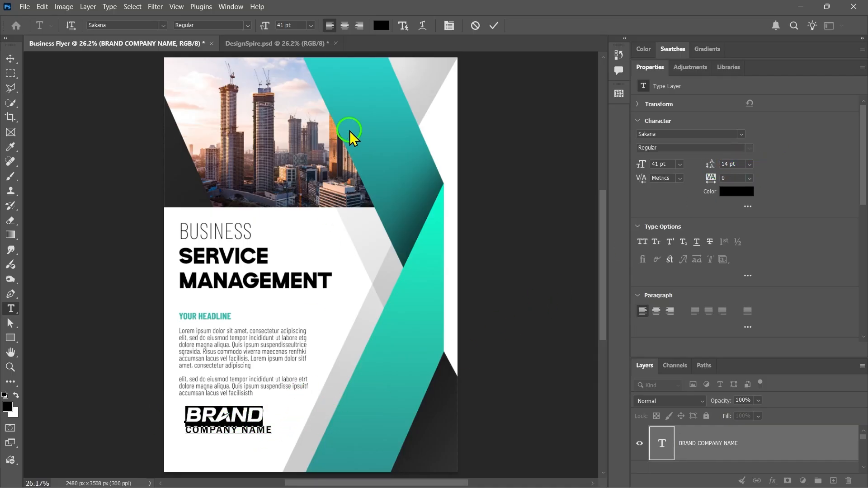
left_click(381, 25)
left_click(228, 316)
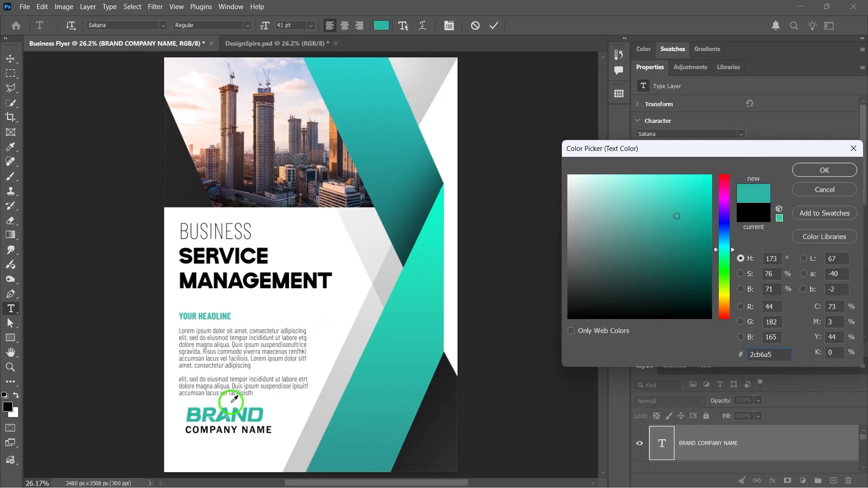
left_click(678, 220)
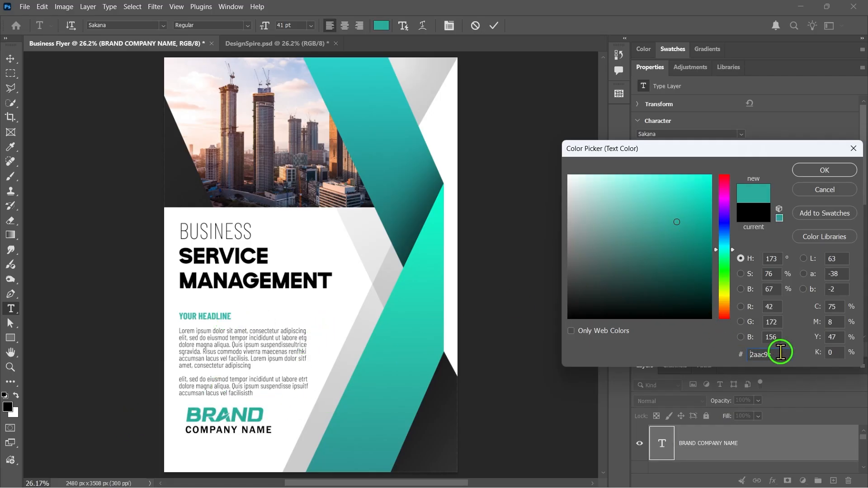
left_click(825, 170)
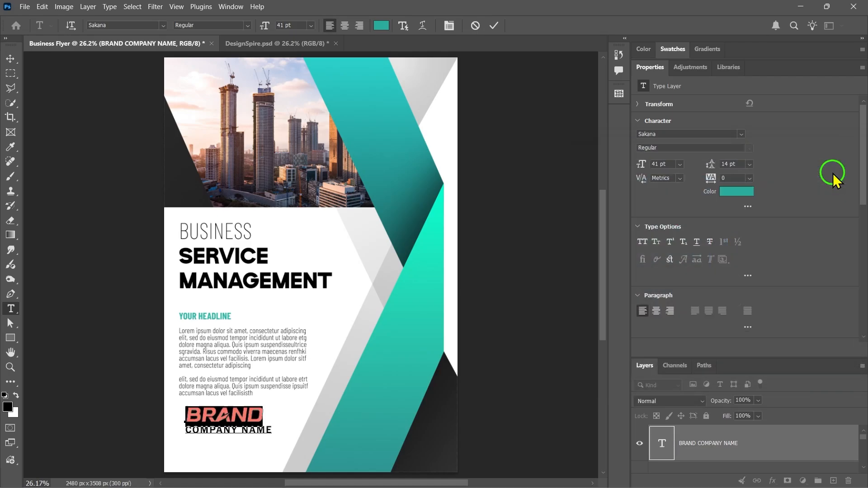
left_click(494, 25)
key("v")
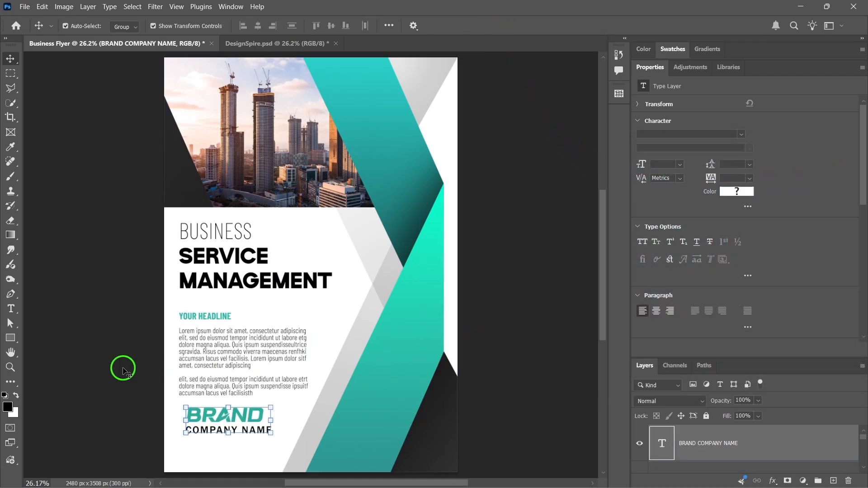
- Draw a horizontal line about 905 px long below COMPANY NAME with the Line tool and thin it to about 5 px
left_click(18, 337)
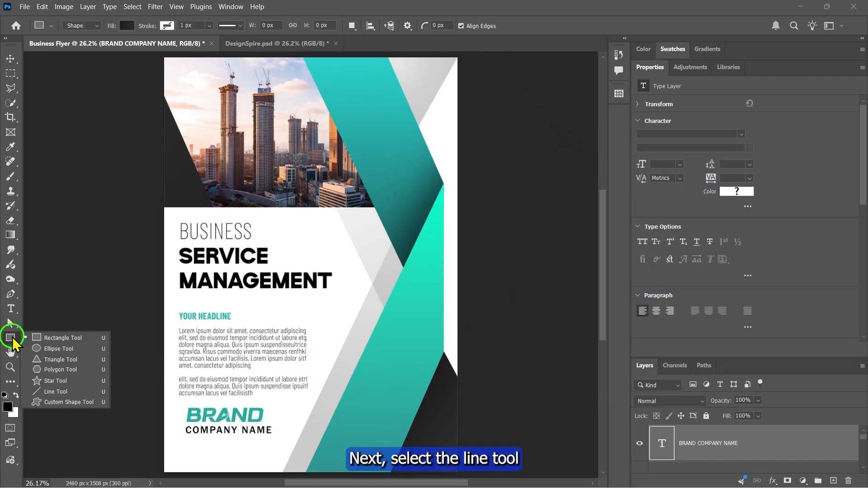
left_click(57, 392)
left_click_drag(185, 442, 292, 442)
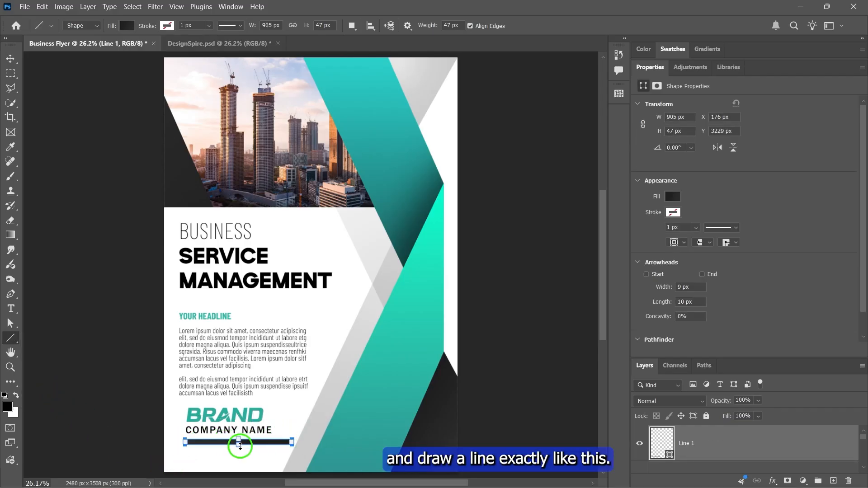
scroll(240, 447, "up", 5)
left_click_drag(253, 420, 256, 411)
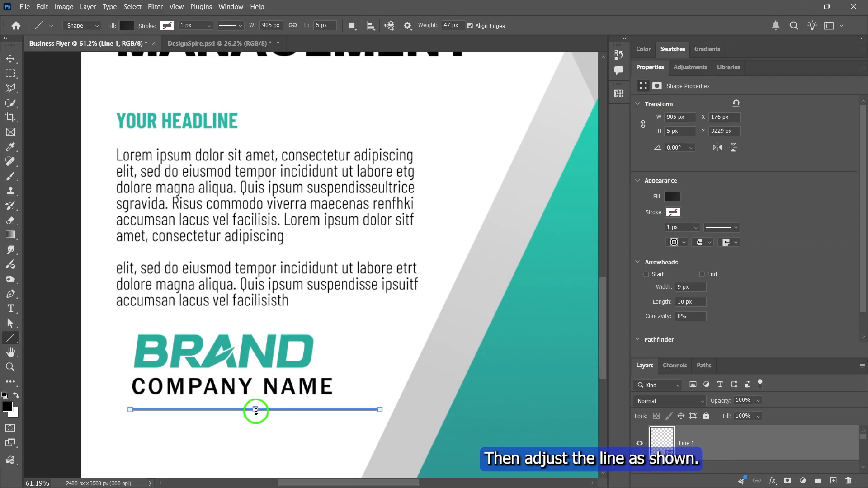
scroll(282, 386, "down", 5)
key("v")
left_click(542, 311)
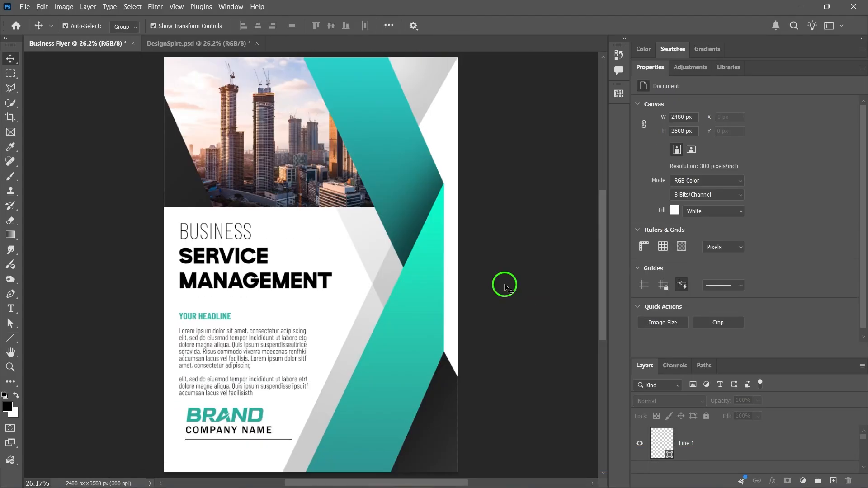
- Place the Social Media Icons image from the Business Flyer folder, scaled down to a small row below the thin line
key("alt+Tab")
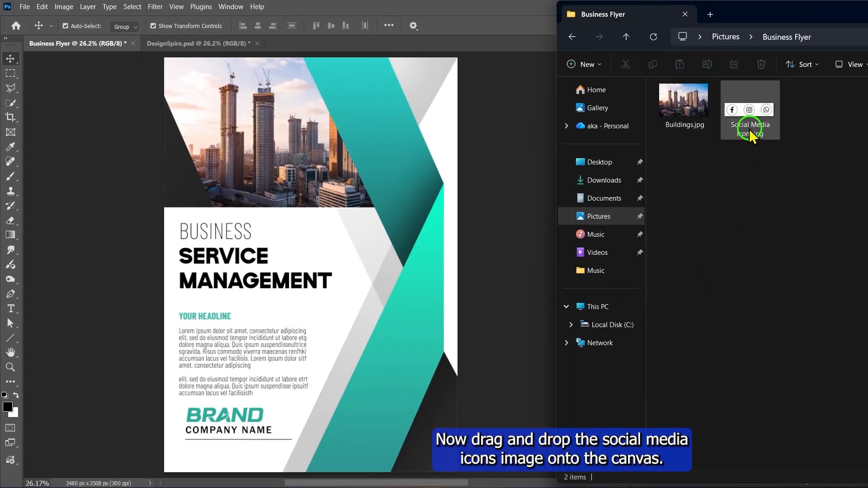
left_click_drag(758, 130, 289, 303)
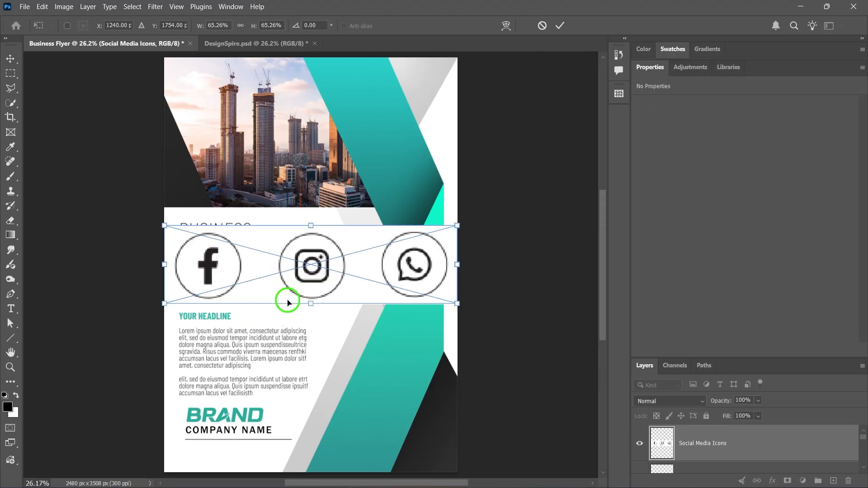
left_click_drag(442, 237, 251, 454)
key("Return")
- Move the headline text block slightly up and line up the brand text, line and social icons with its left edge
double_click(649, 71)
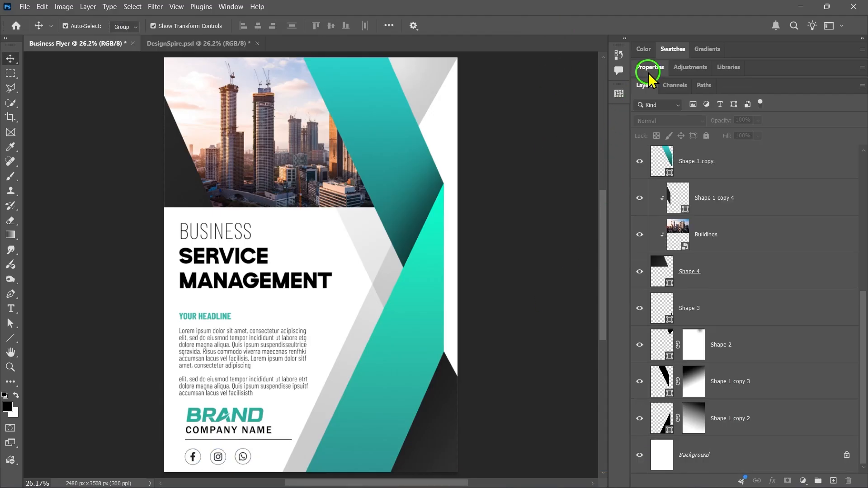
left_click(211, 351)
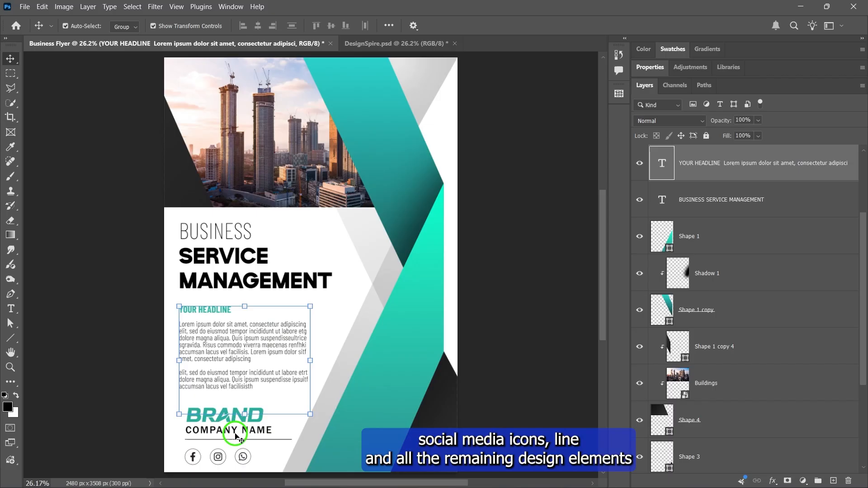
left_click(235, 433, "ctrl")
scroll(281, 442, "up", 3)
left_click_drag(186, 402, 187, 409)
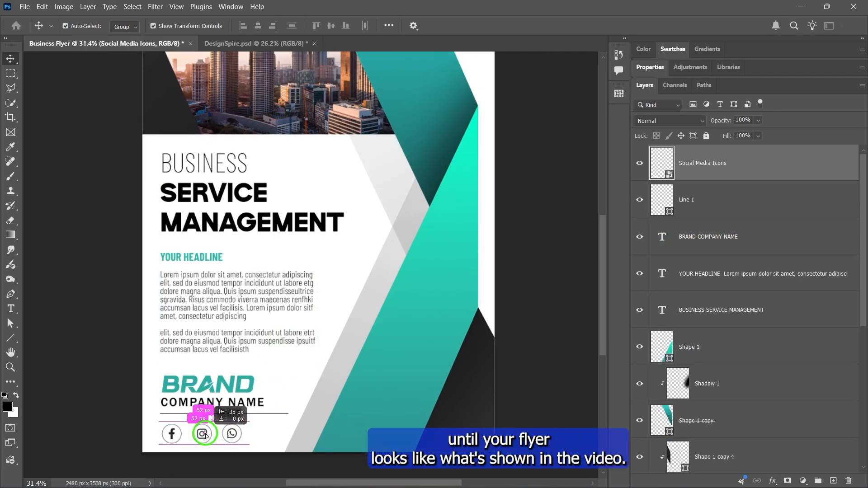
mouse_move(213, 433)
left_mouse_down()
mouse_move(204, 434)
mouse_move(229, 431)
left_mouse_up()
left_click(233, 402)
left_click(283, 415, "shift")
left_click(232, 435, "shift")
left_click(538, 261)
key("ctrl+0")
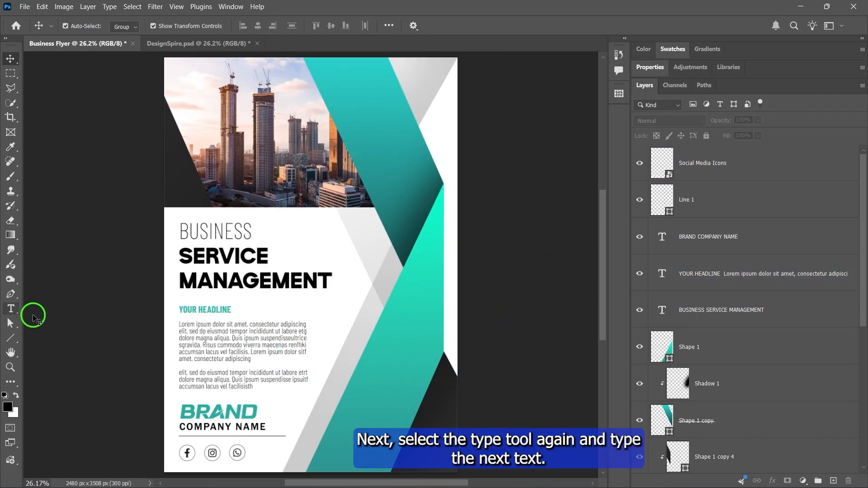
- Add the text 2026 on the upper teal ribbon and colour it white ffffff
left_click(10, 309)
left_click(381, 193)
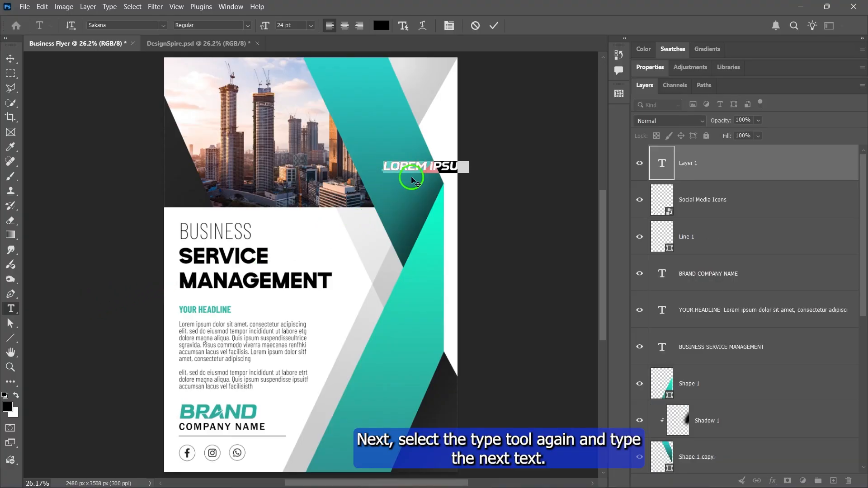
type("2026")
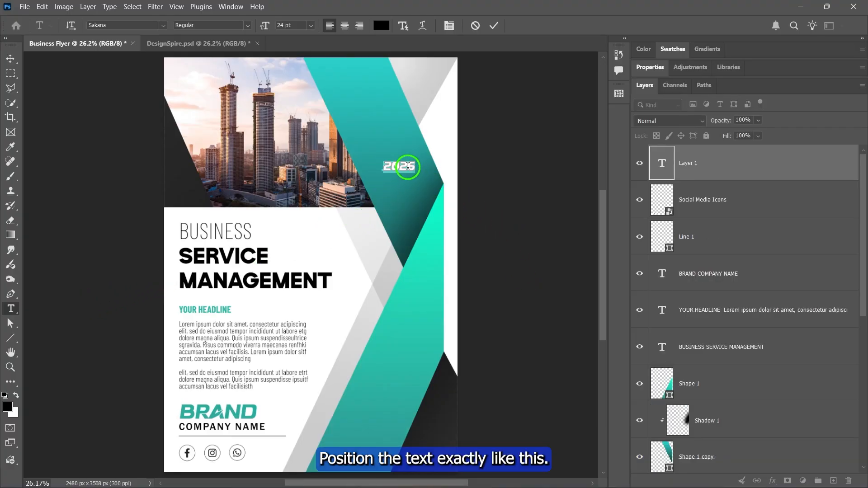
left_click(382, 26)
type("ffffff")
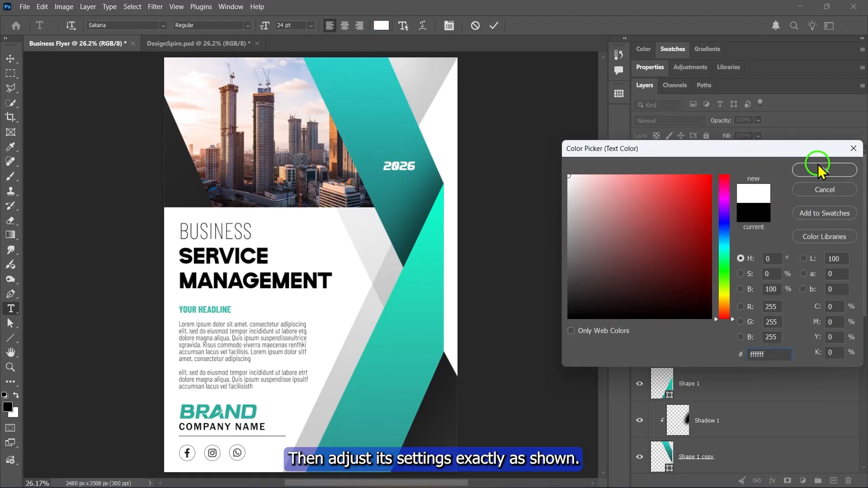
left_click(821, 171)
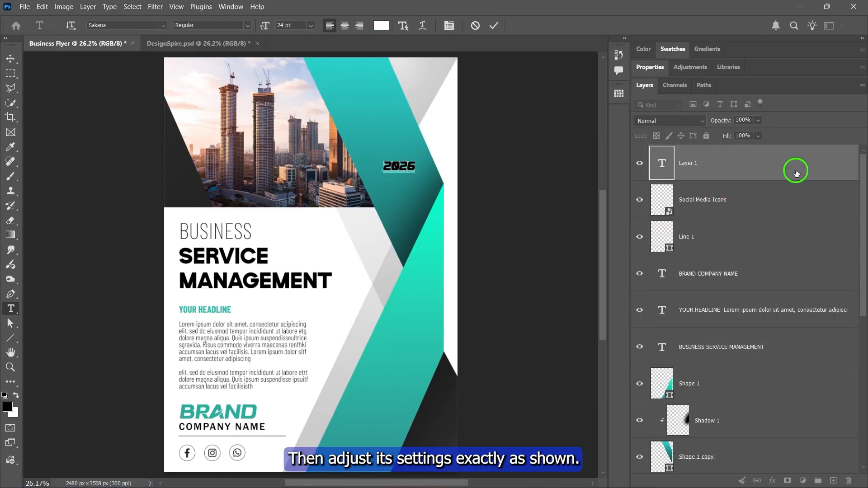
- Set the 2026 text's font to Impact Regular and apply Faux Italic
left_click(626, 91)
left_click(742, 134)
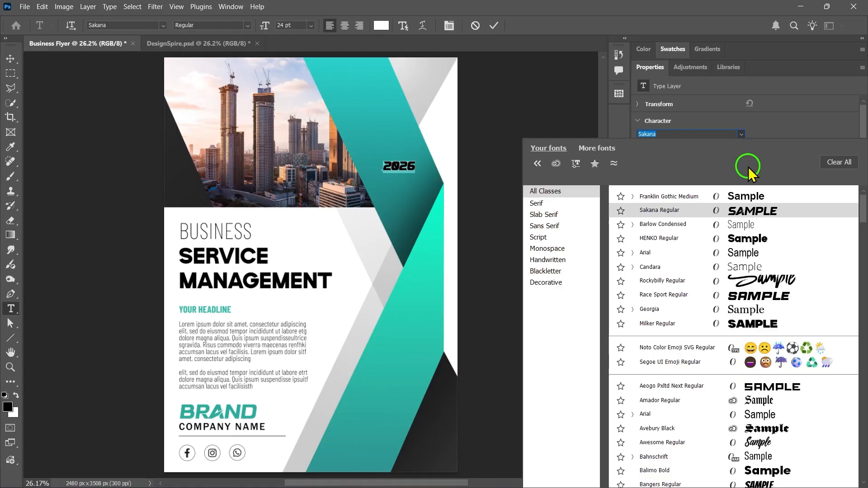
scroll(707, 387, "down", 15)
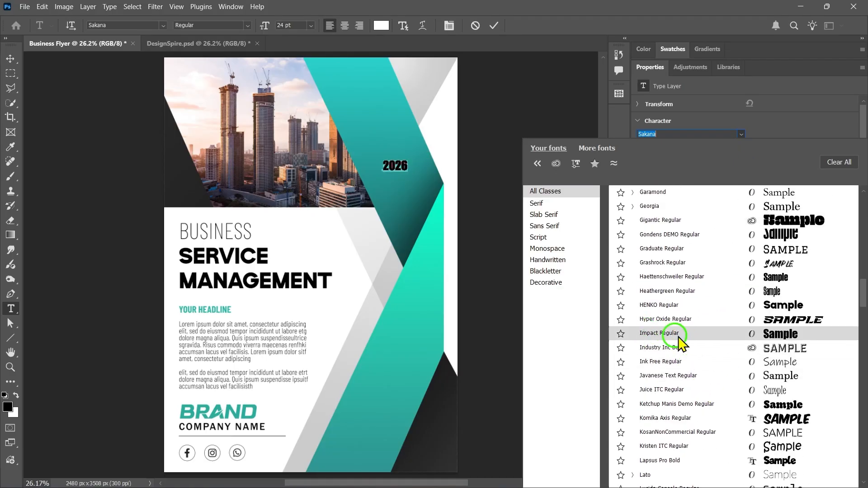
left_click(678, 337)
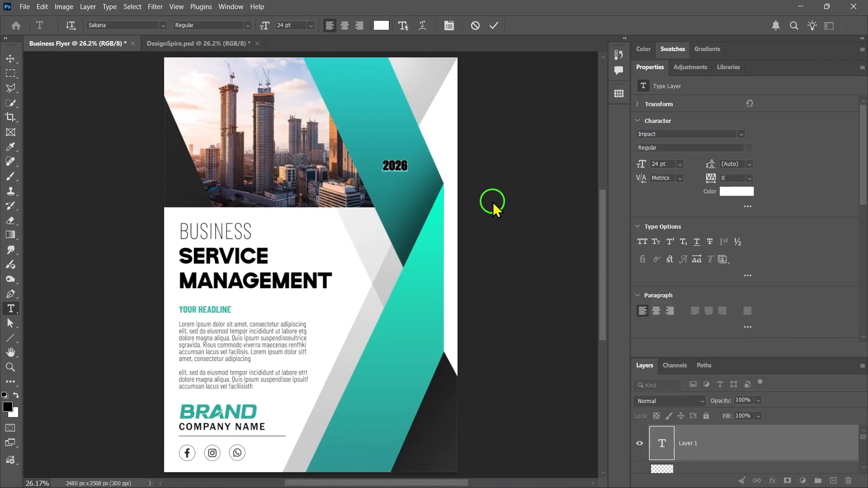
right_click(398, 166)
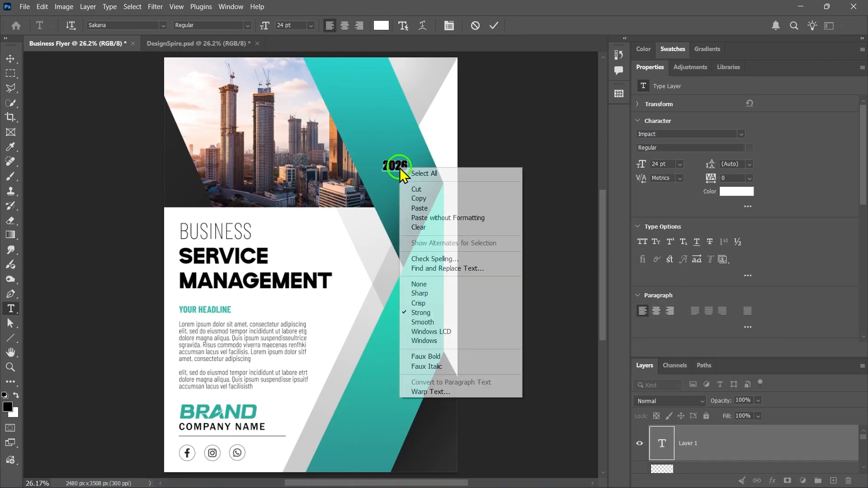
left_click(427, 368)
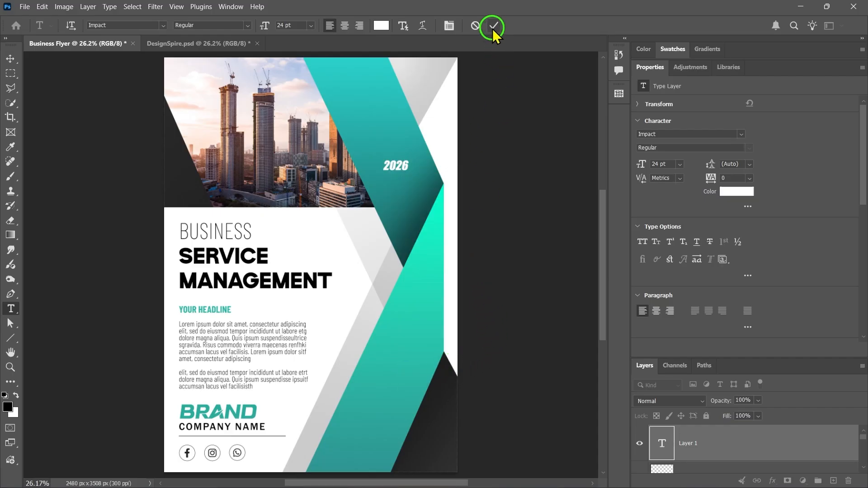
left_click(494, 25)
- Enlarge the 2026 text to 55 pt and move it slightly down and left so it fits inside the upper teal ribbon
left_click(301, 26)
scroll(302, 25, "up", 20)
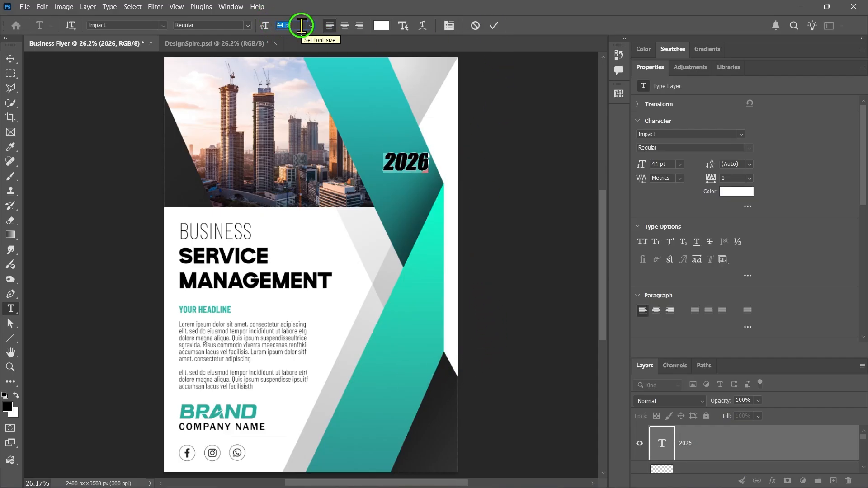
scroll(302, 26, "down", 2)
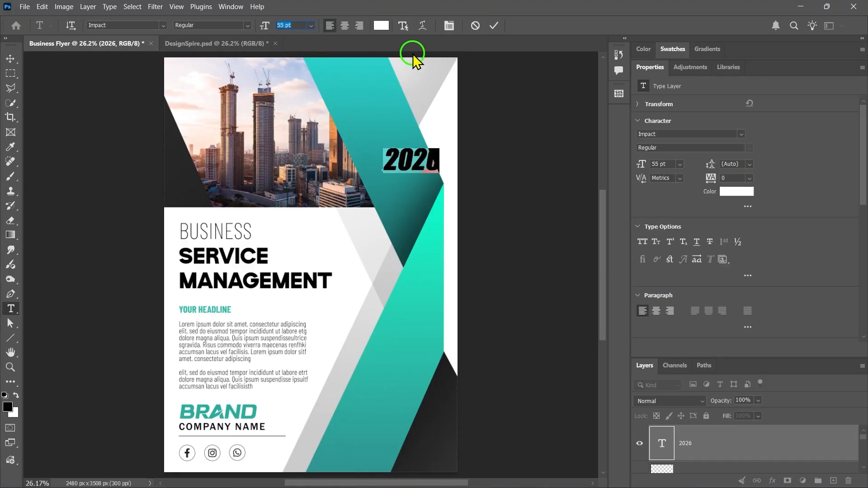
left_click(494, 26)
key("v")
mouse_move(446, 170)
left_mouse_down()
mouse_move(435, 171)
mouse_move(436, 182)
left_mouse_up()
left_click(546, 146)
- Add the text SAMPLE TEXT HERE in white 13 pt Arial Narrow and place it in the flyer's dark lower-right corner
left_click(18, 310)
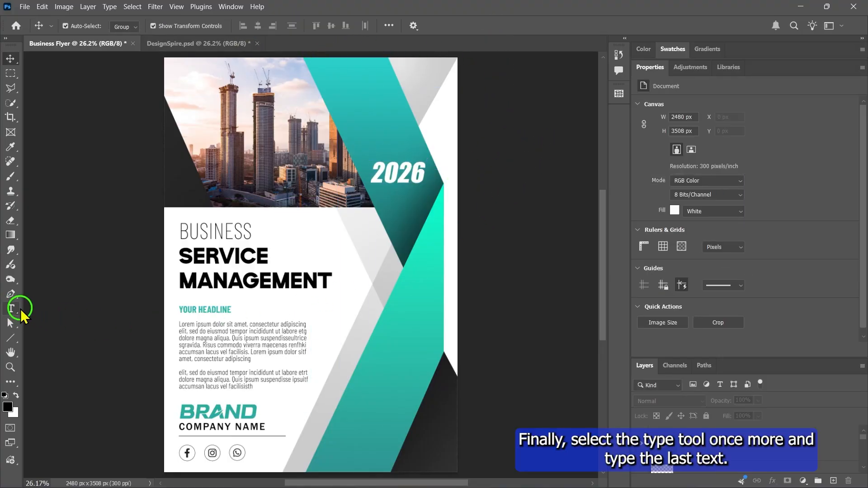
left_click(340, 459)
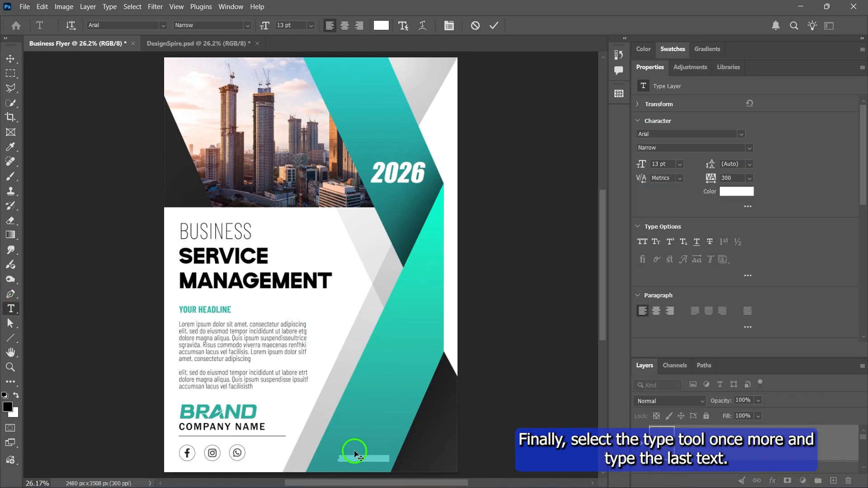
type("SAMPLE TEXT HERE")
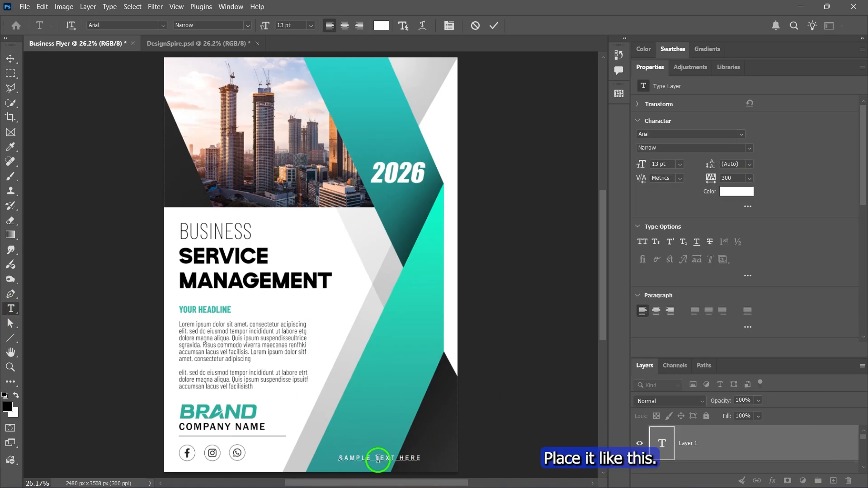
left_click_drag(381, 436, 409, 441)
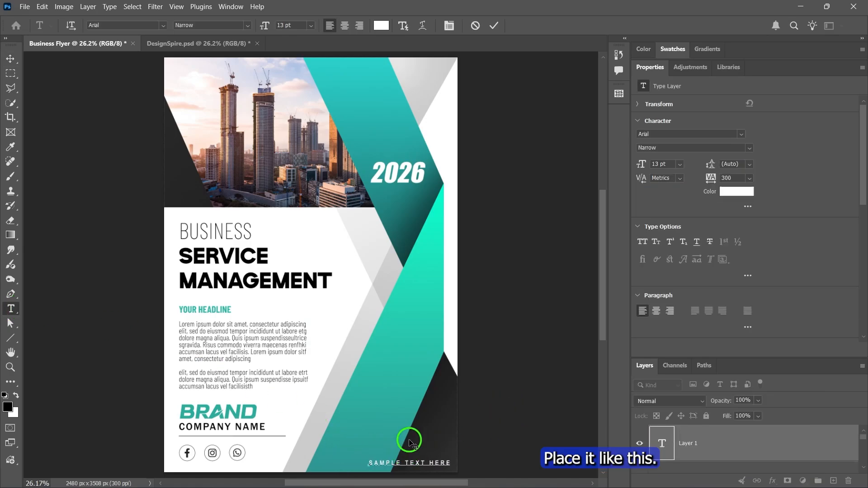
left_click(494, 25)
triple_click(415, 463)
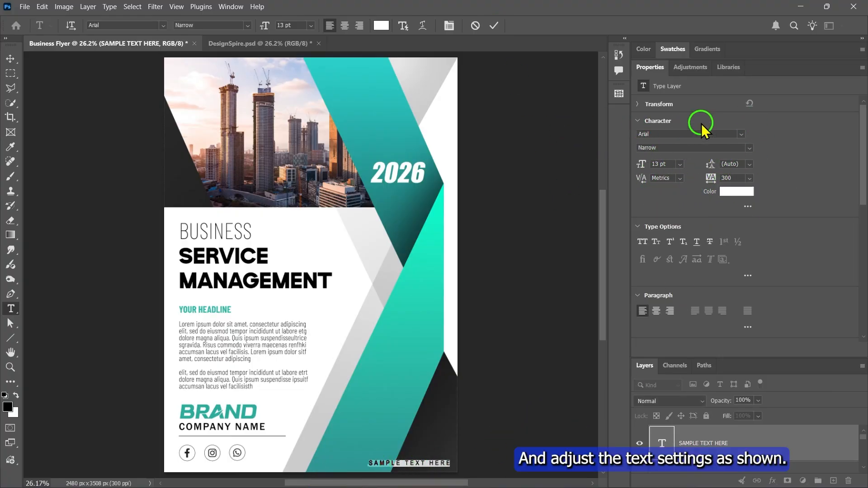
left_click(494, 25)
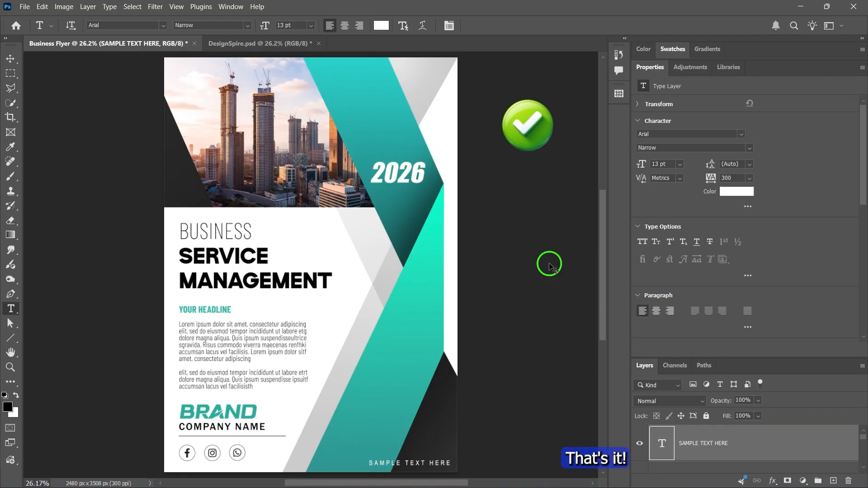